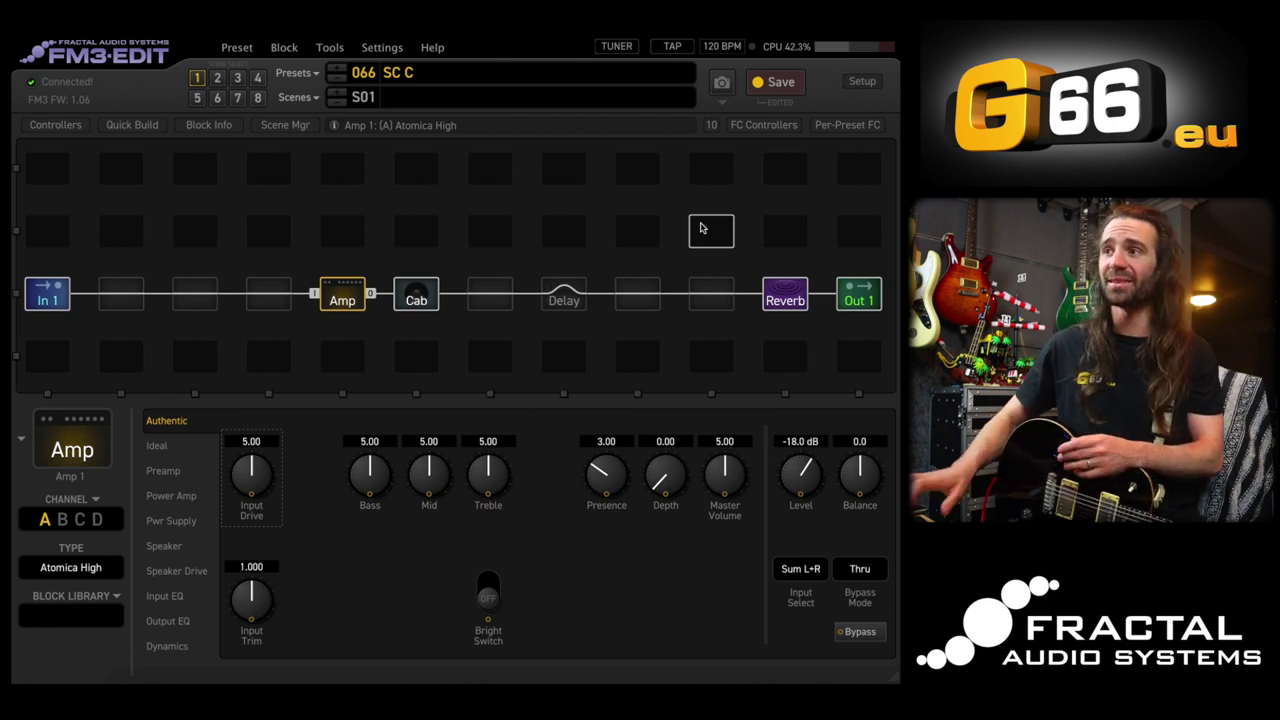
- Look over the Cab and Reverb block settings, then return to the Amp block
click(407, 301)
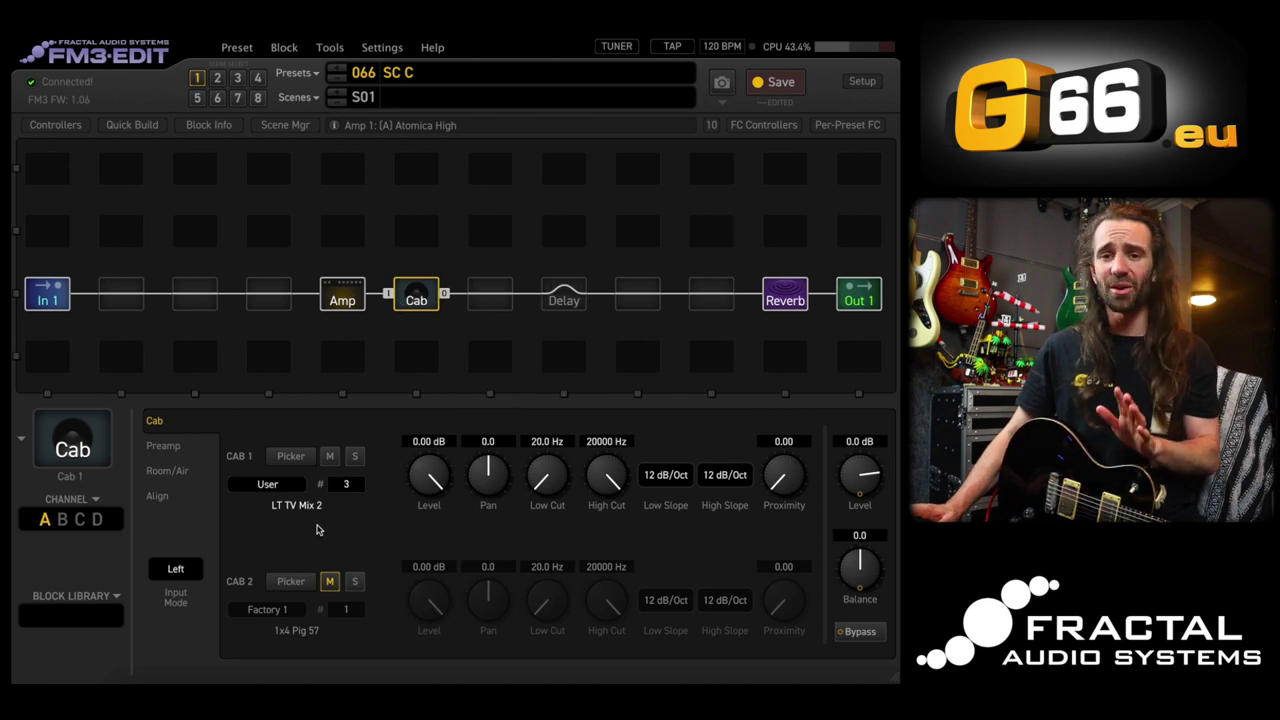
click(780, 294)
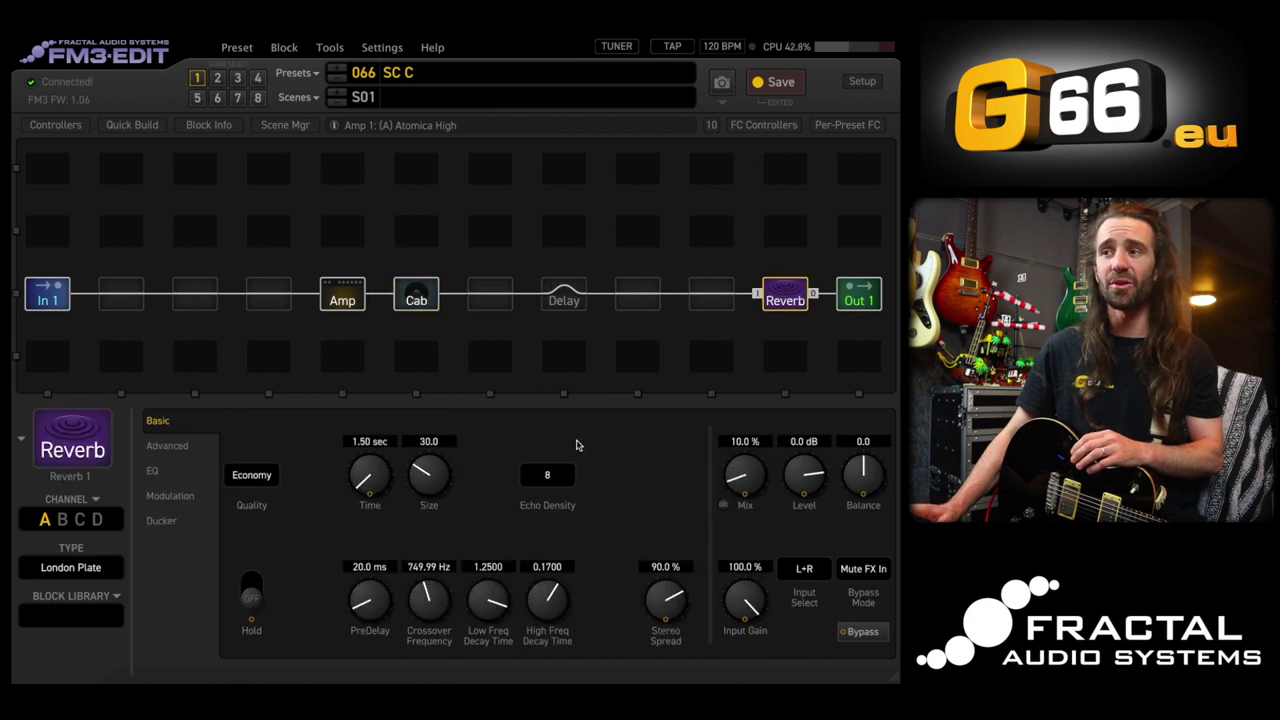
click(342, 299)
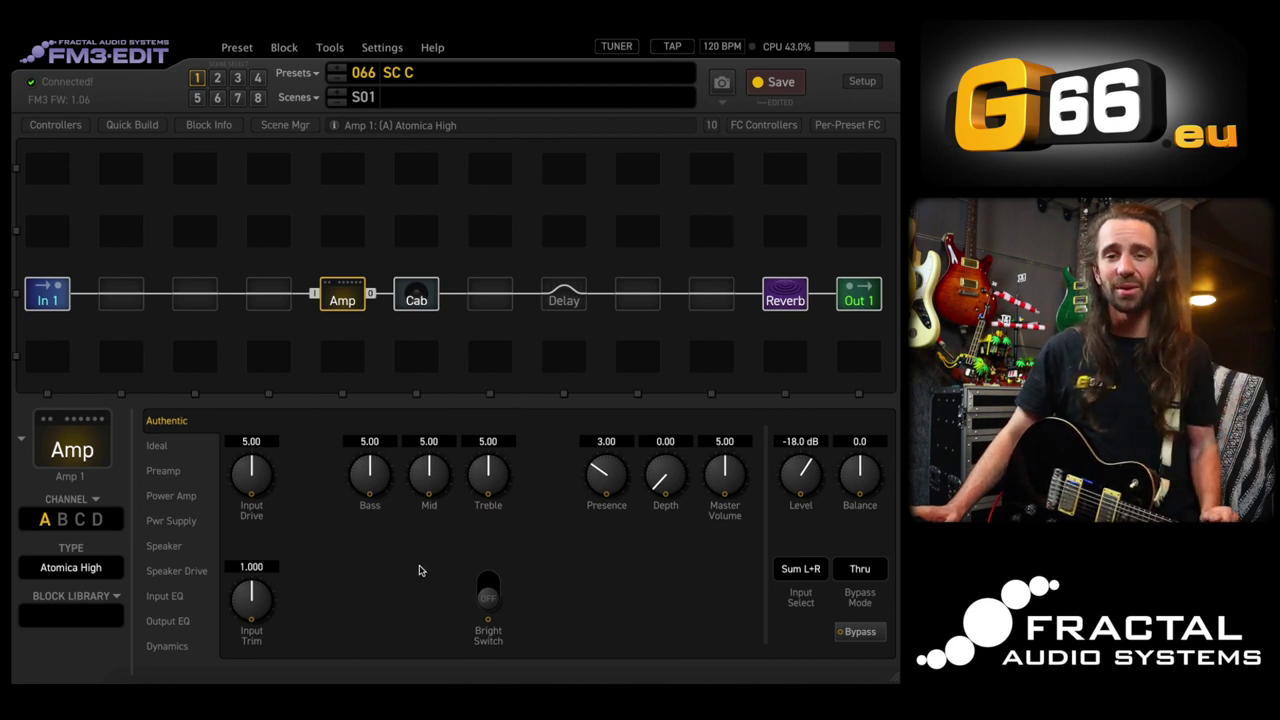
- Copy the current scene to all scenes
click(291, 97)
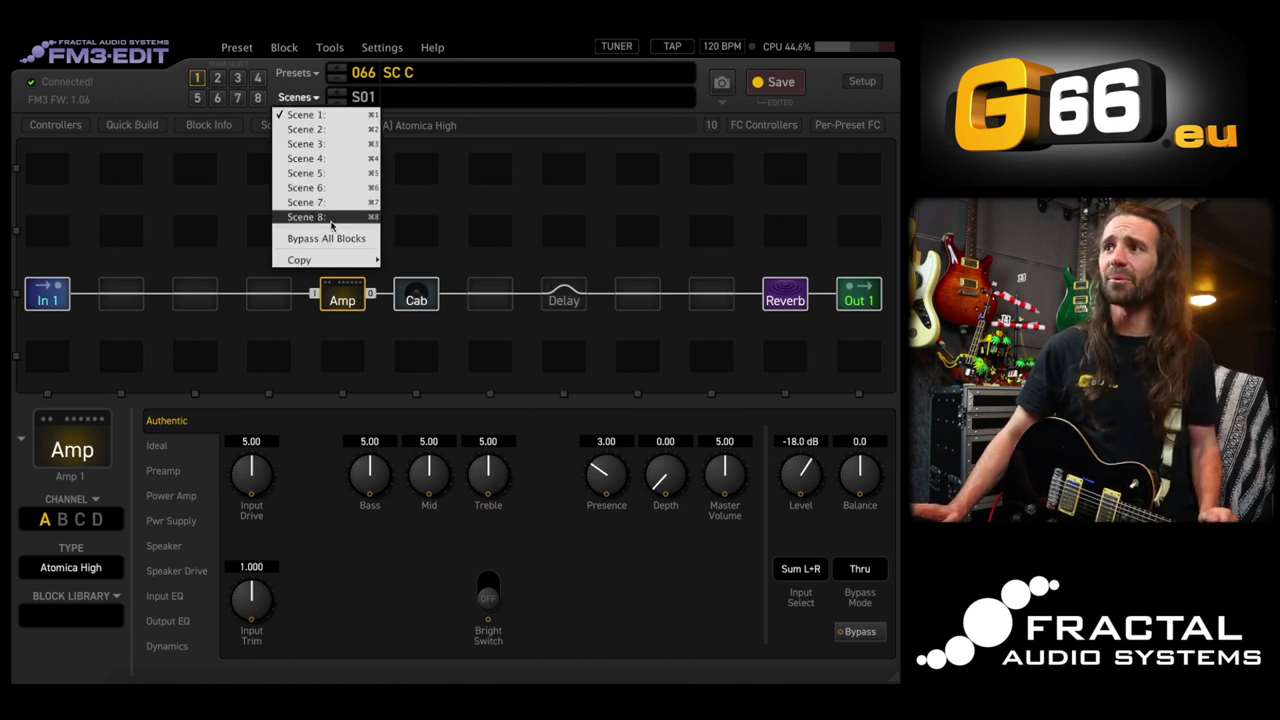
mouse_move(340, 260)
click(514, 378)
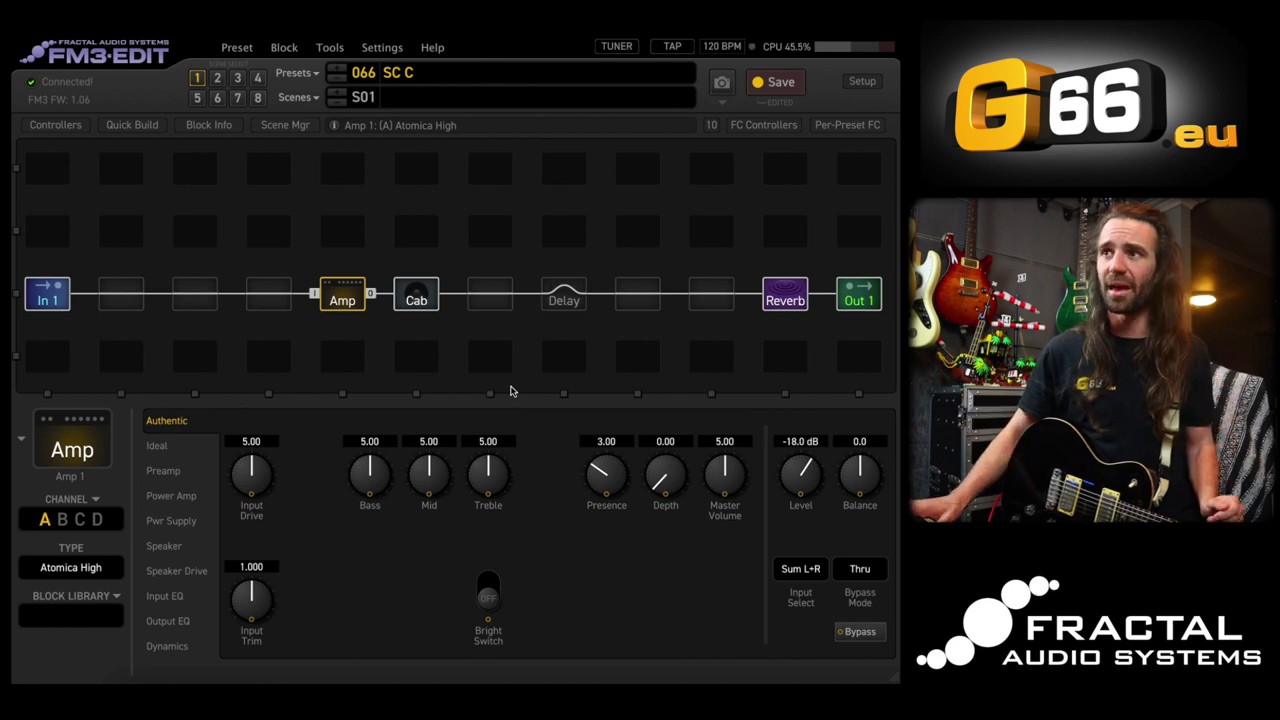
- Assign Scene Controller 1 as the modifier source for the Amp's Input Drive
right_click(256, 479)
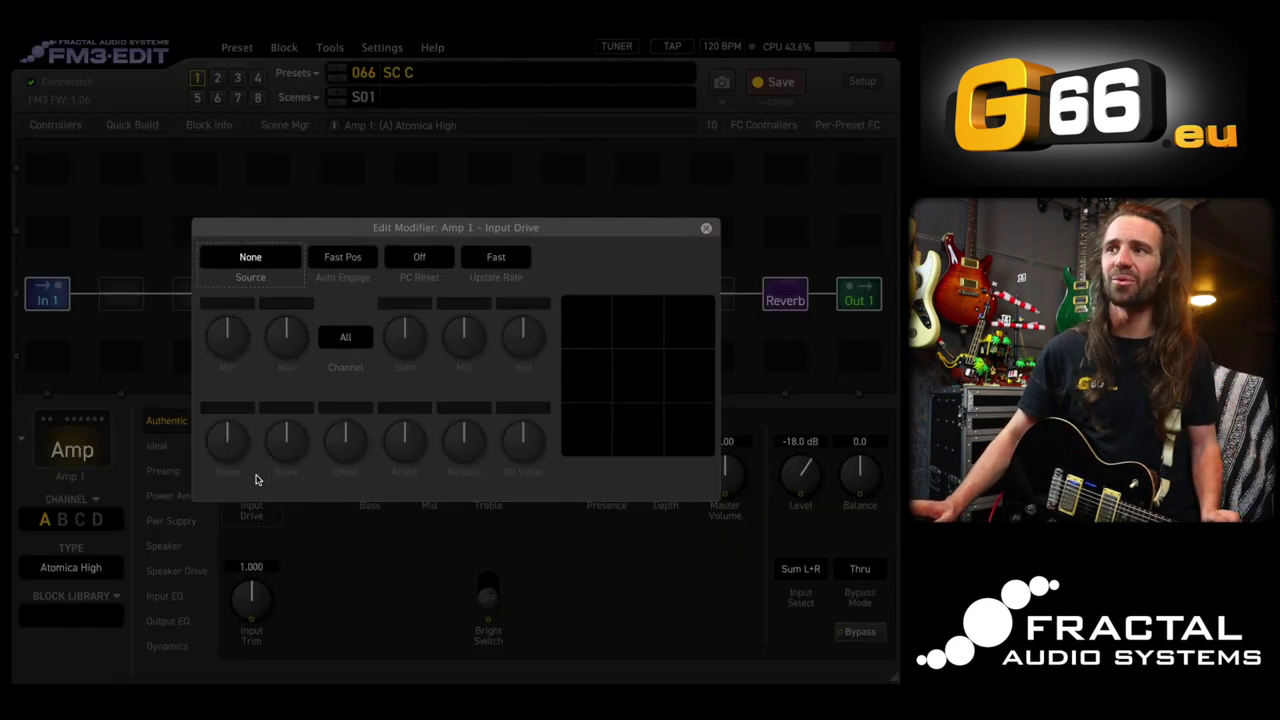
click(266, 262)
click(268, 218)
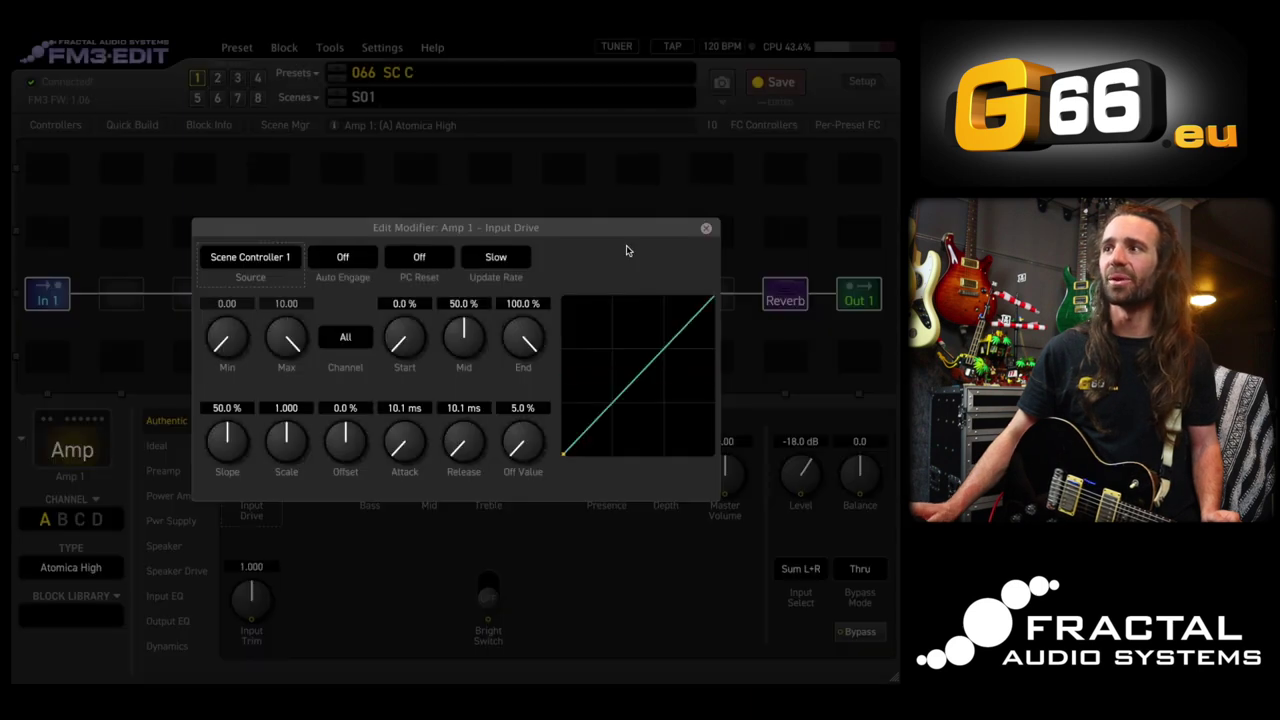
click(708, 226)
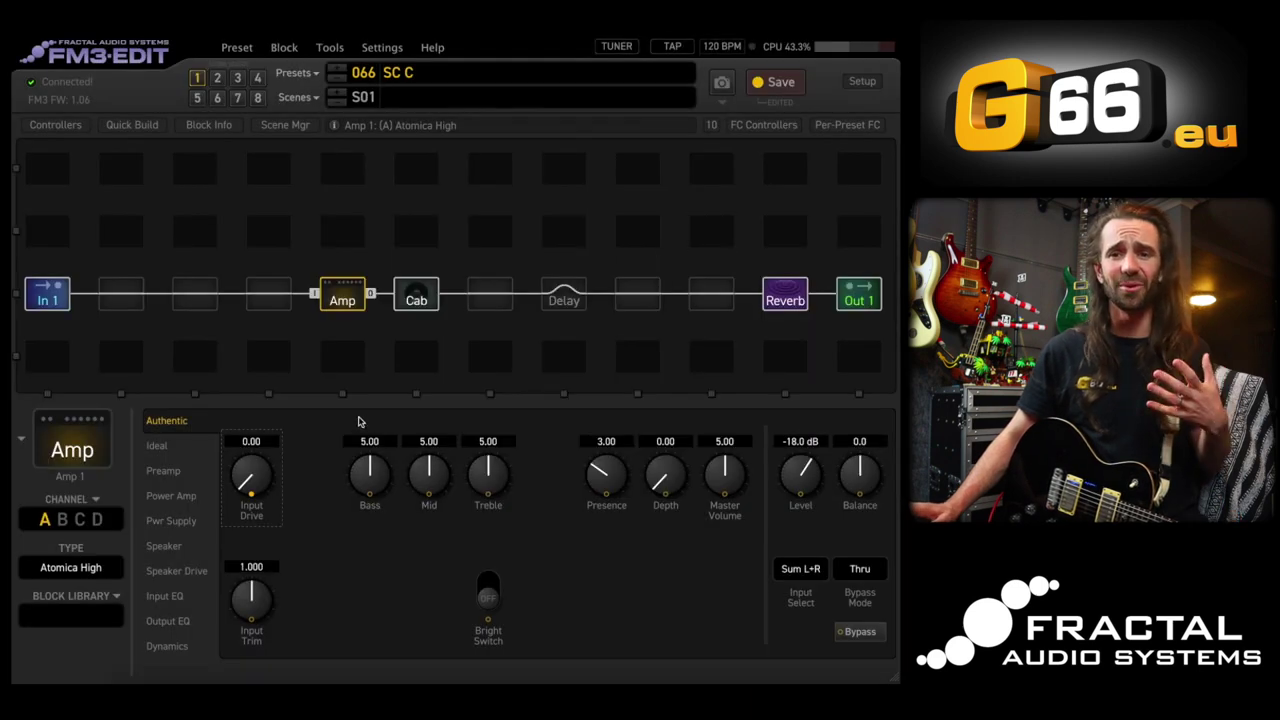
- Set Scene Controller 1 to 27.1 %, 49.8 % and 83.7 % for scenes 1–3, then check the Amp drive in scene 2
click(55, 126)
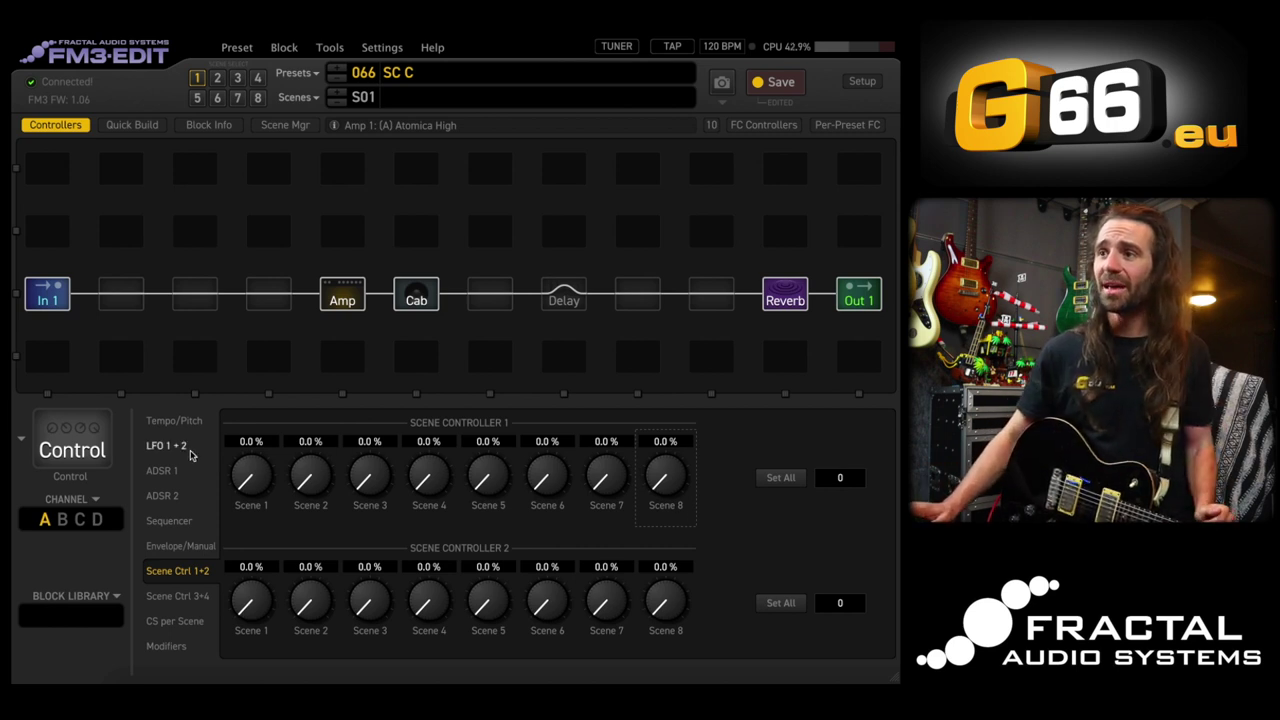
drag(247, 486, 273, 407)
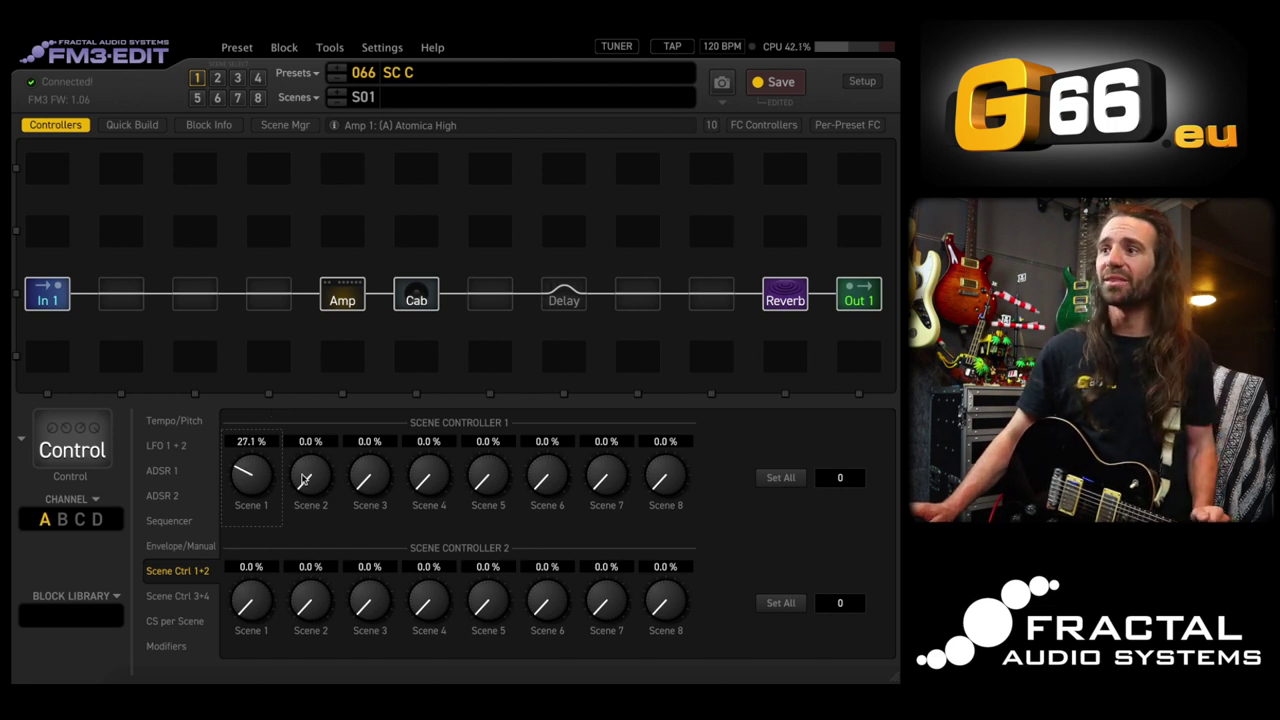
drag(306, 479, 327, 305)
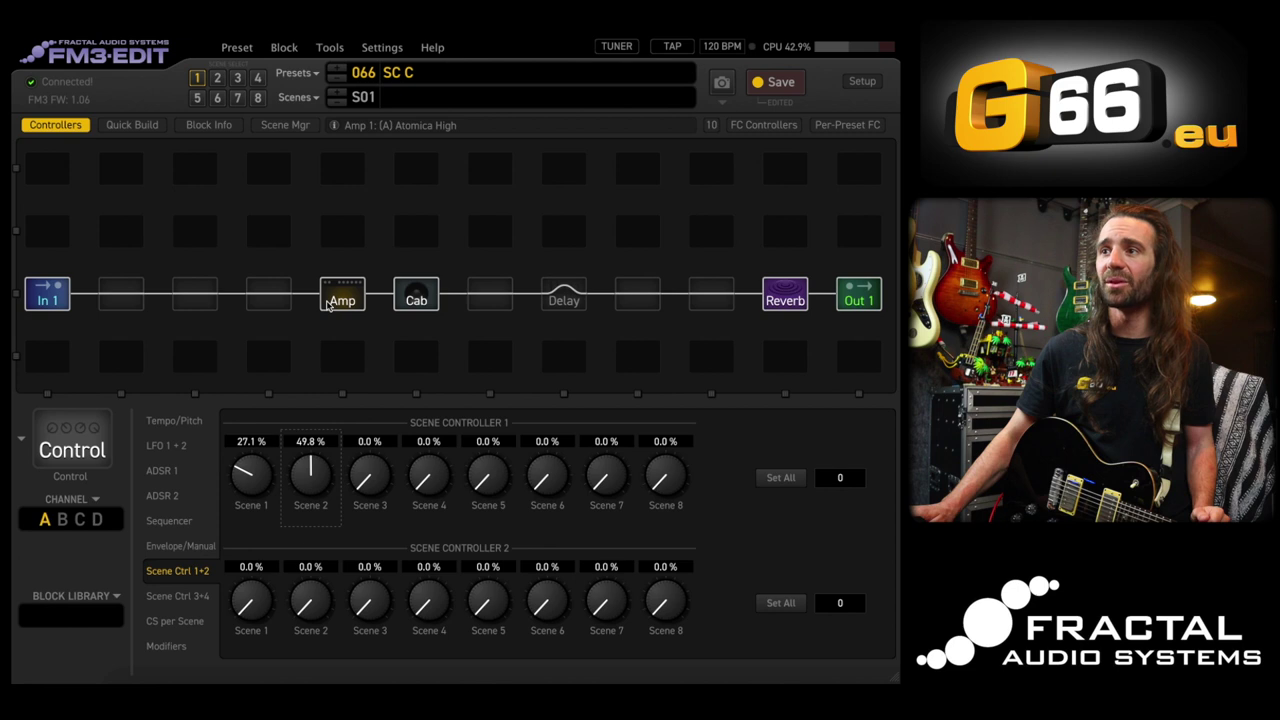
drag(379, 482, 415, 186)
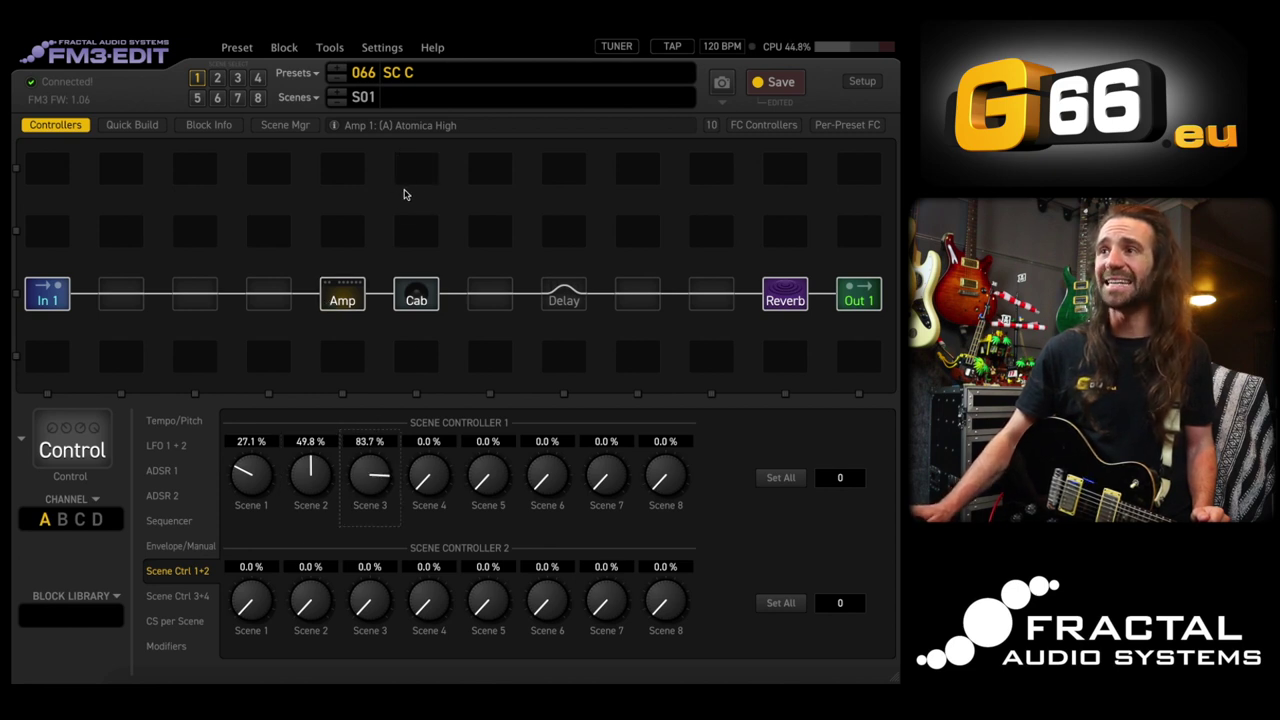
click(342, 290)
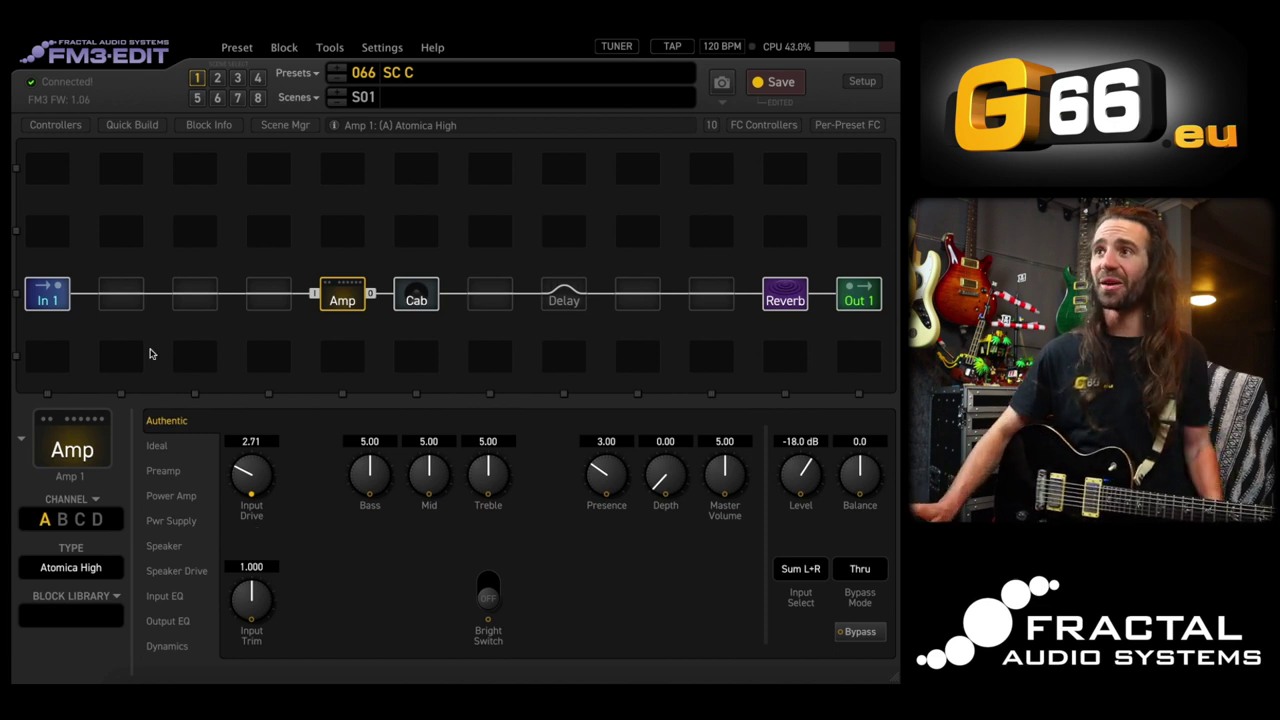
click(216, 77)
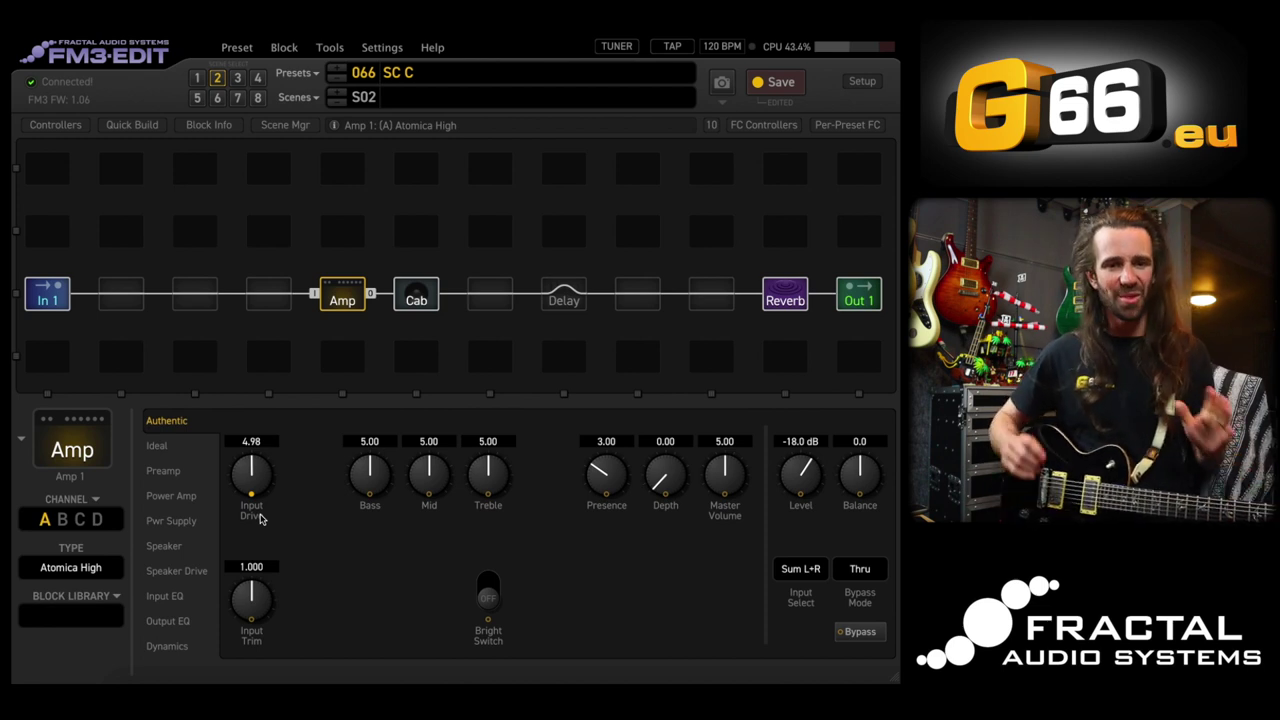
- Check the Amp drive in scene 3, go back to scene 1, and bring up the Delay Mix modifier settings
click(236, 78)
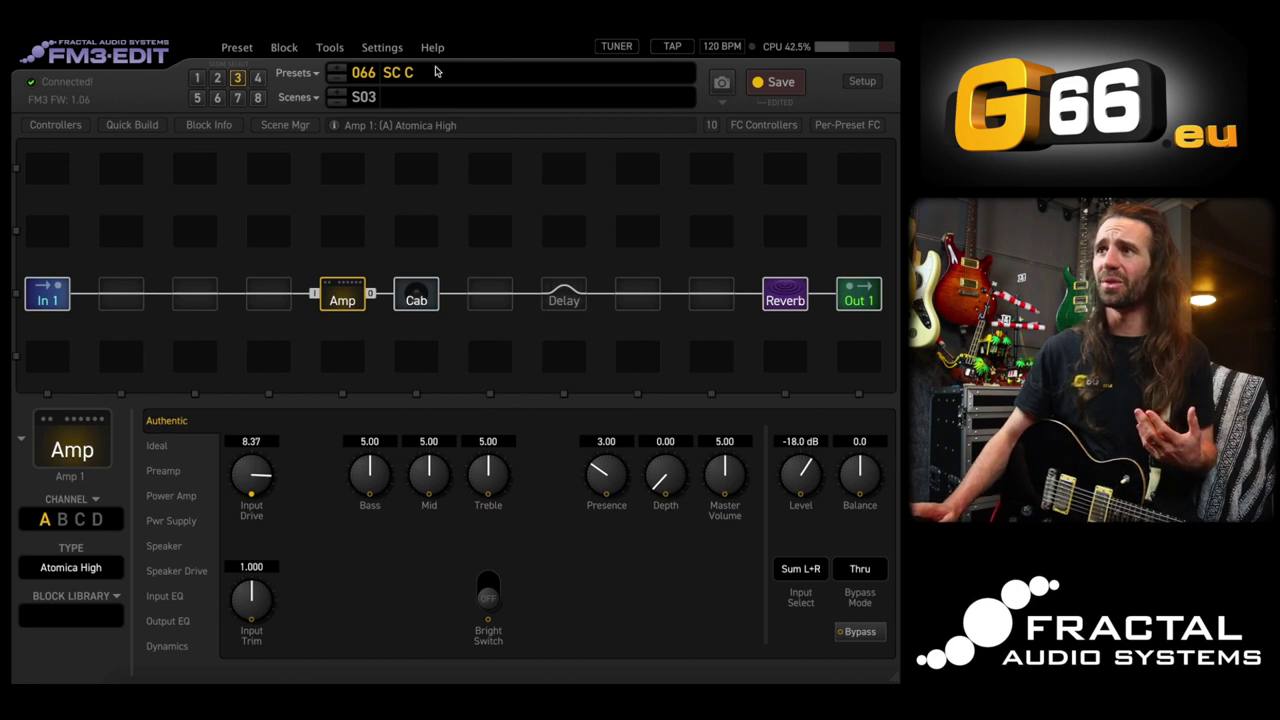
click(196, 78)
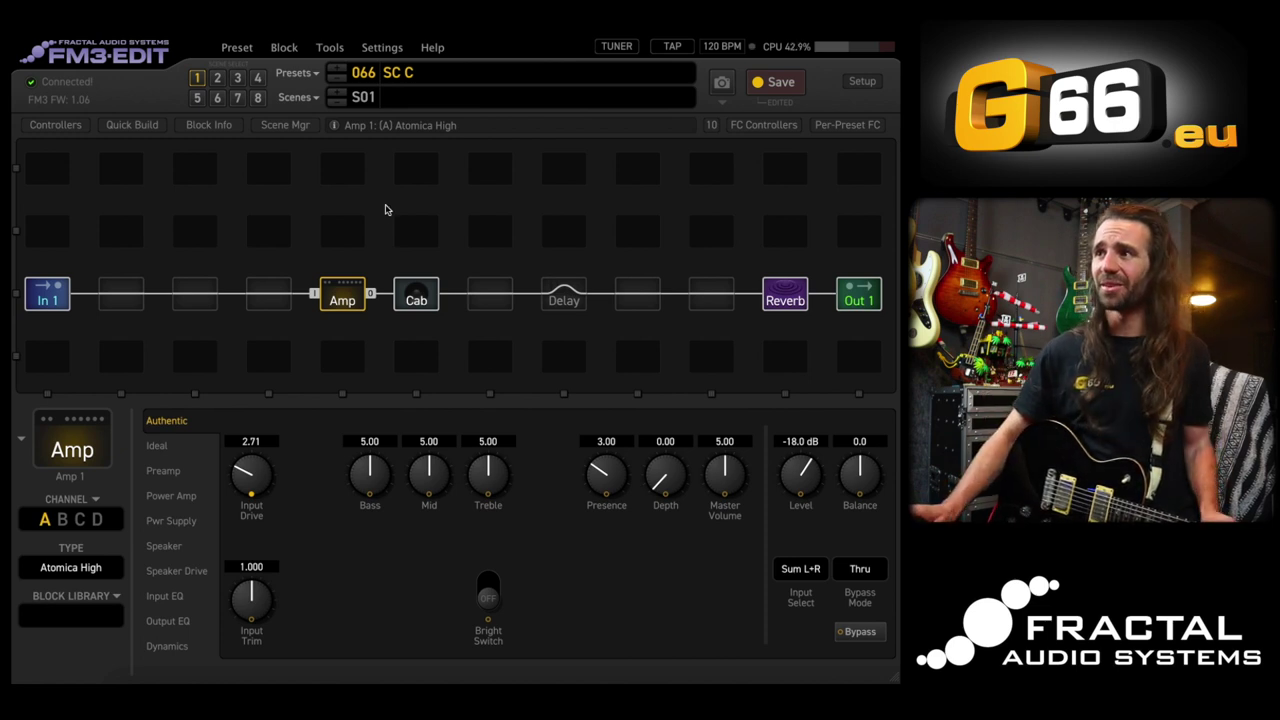
click(573, 302)
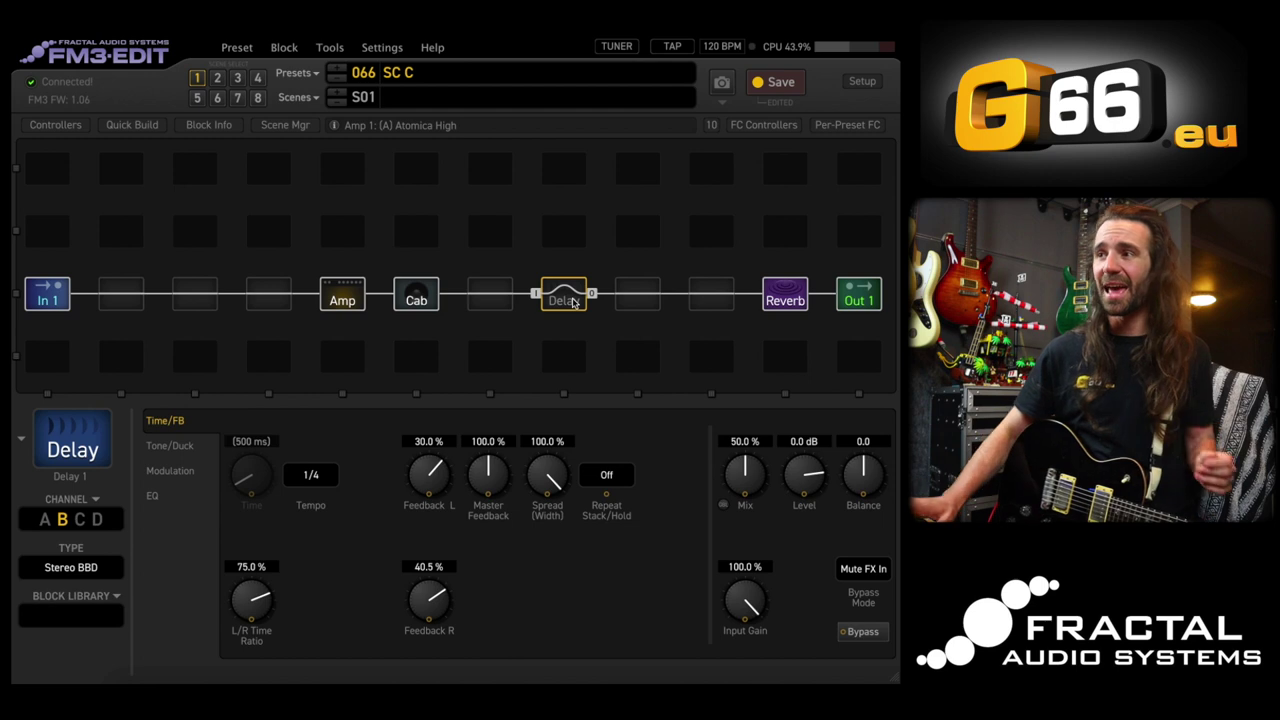
right_click(754, 484)
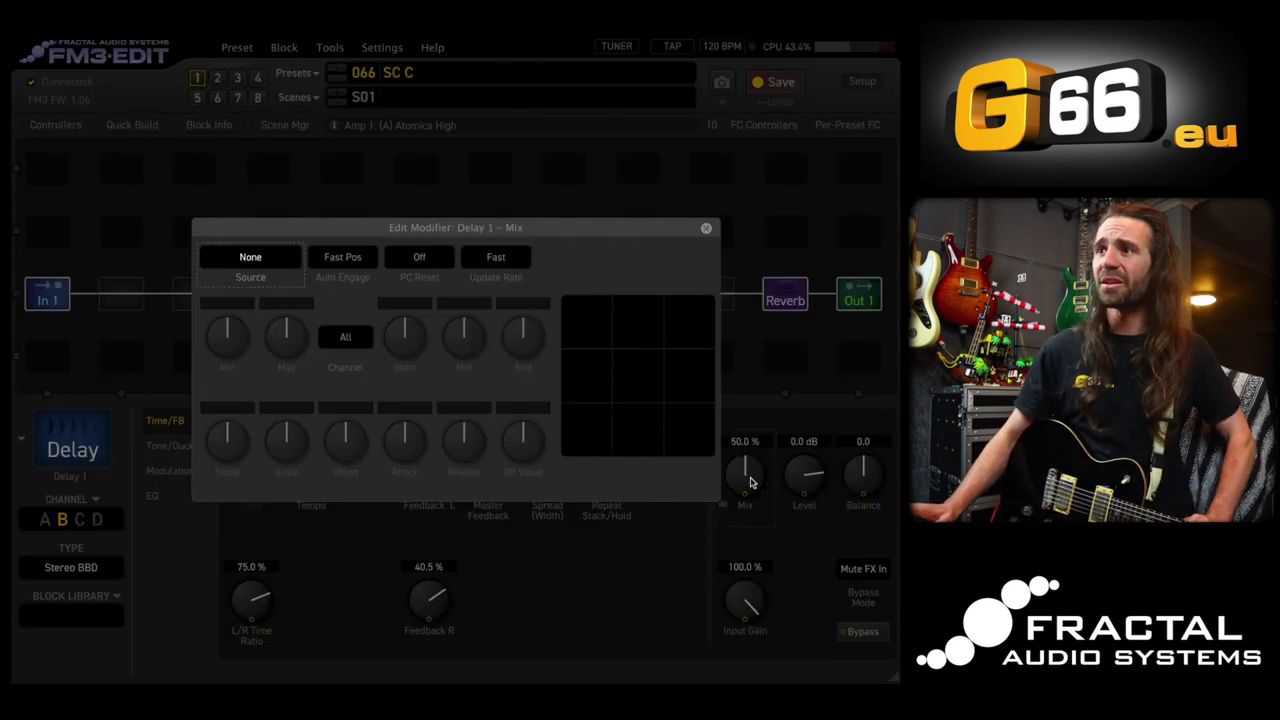
- Assign Scene Controller 2 as the modifier source for the Delay Mix
click(248, 262)
click(267, 245)
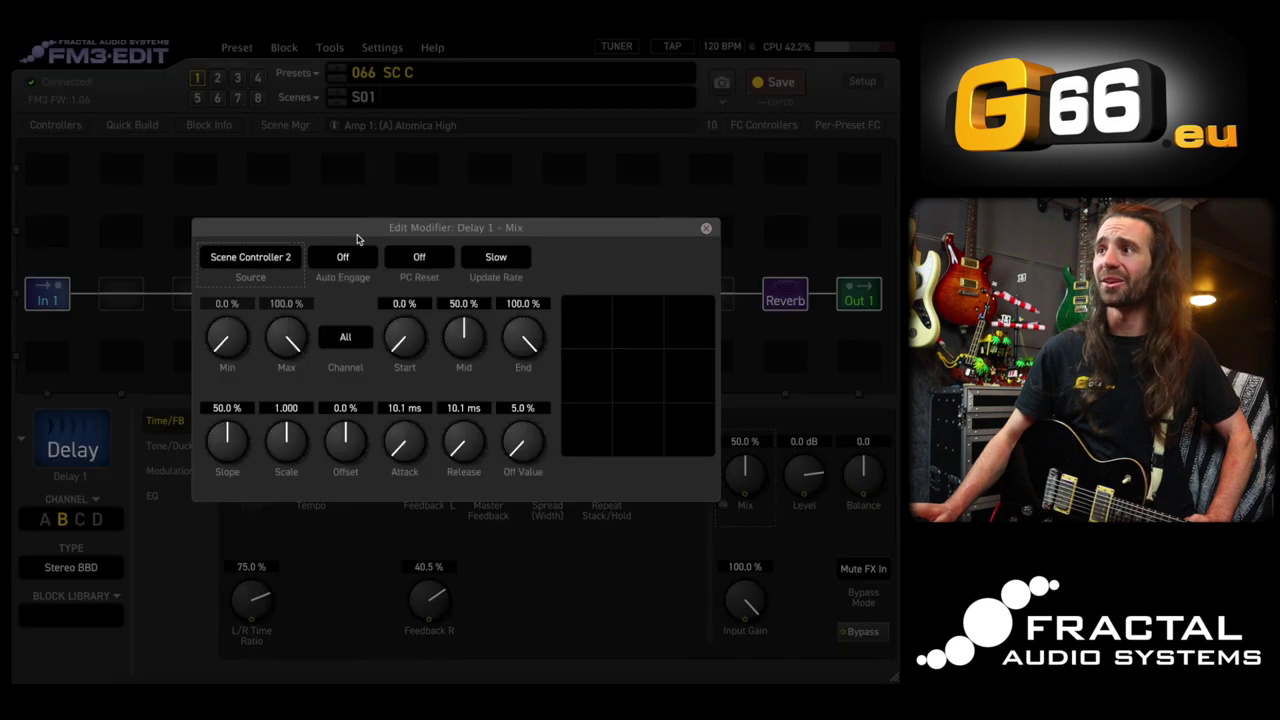
click(706, 228)
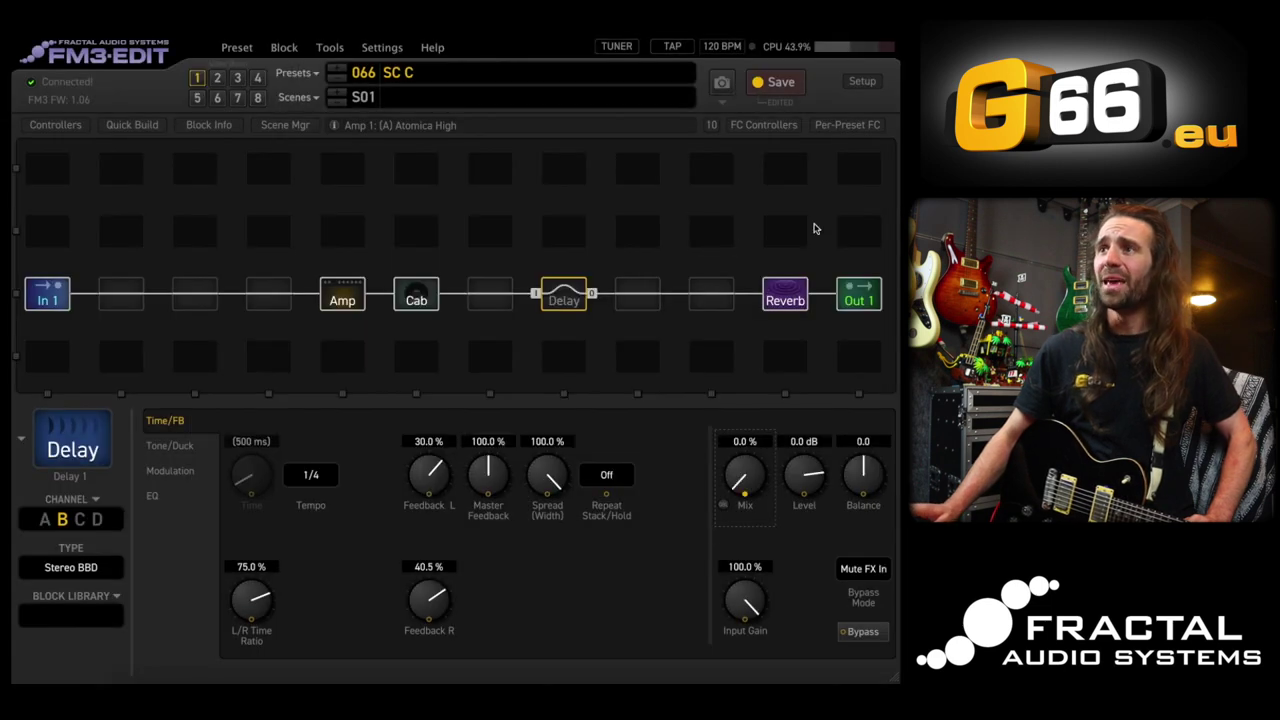
- Enter Scene Controller 2 values of 5.0 % for scene 1 and 35 % for scene 3
click(56, 128)
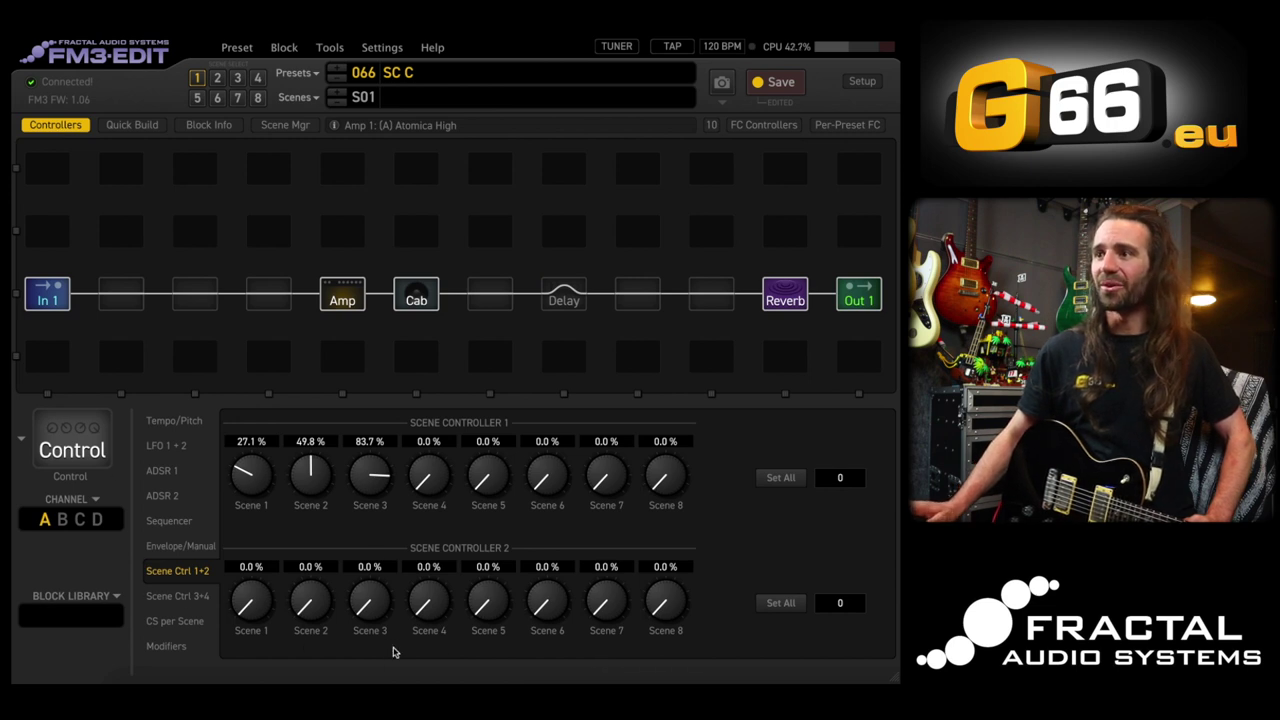
double_click(250, 567)
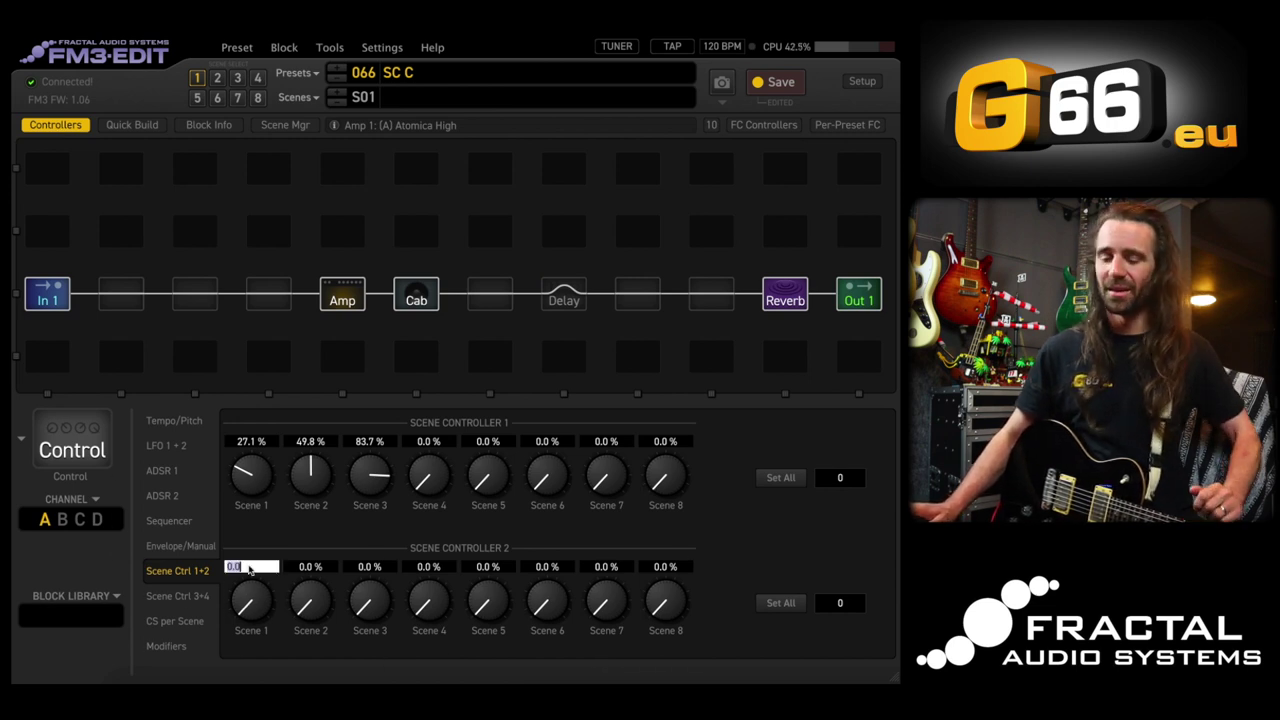
text(50)
key(Return)
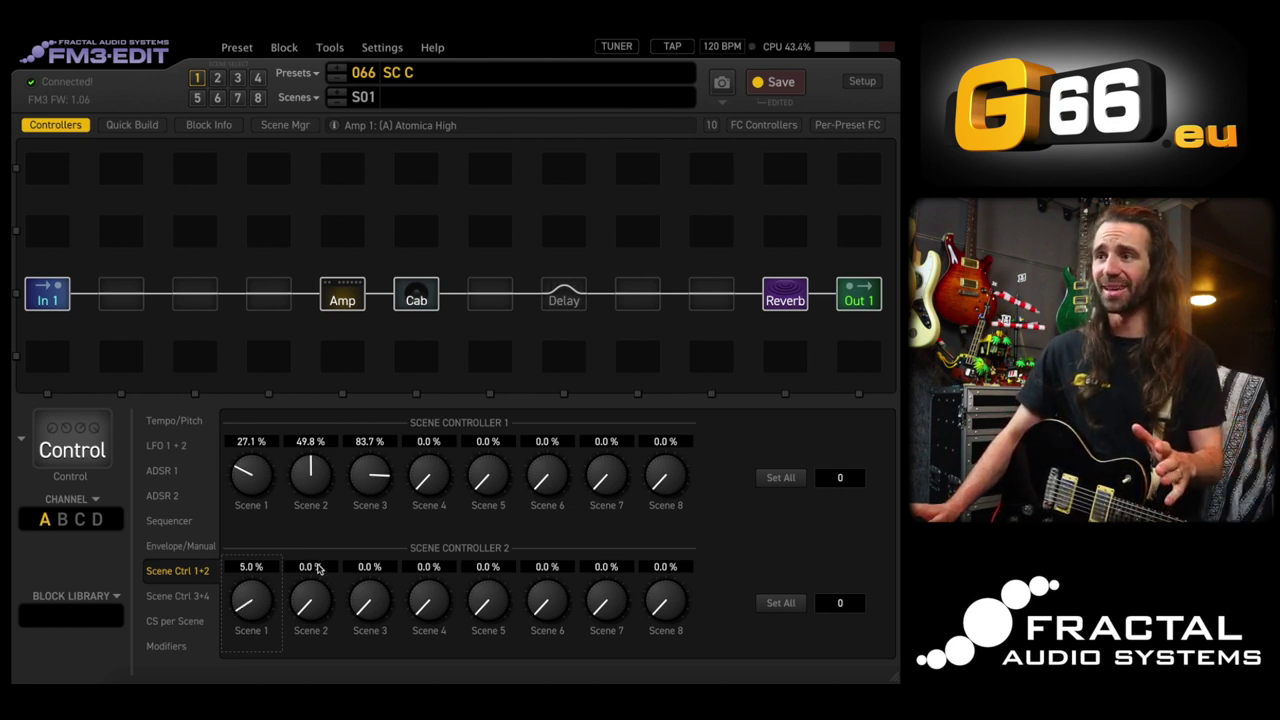
double_click(382, 566)
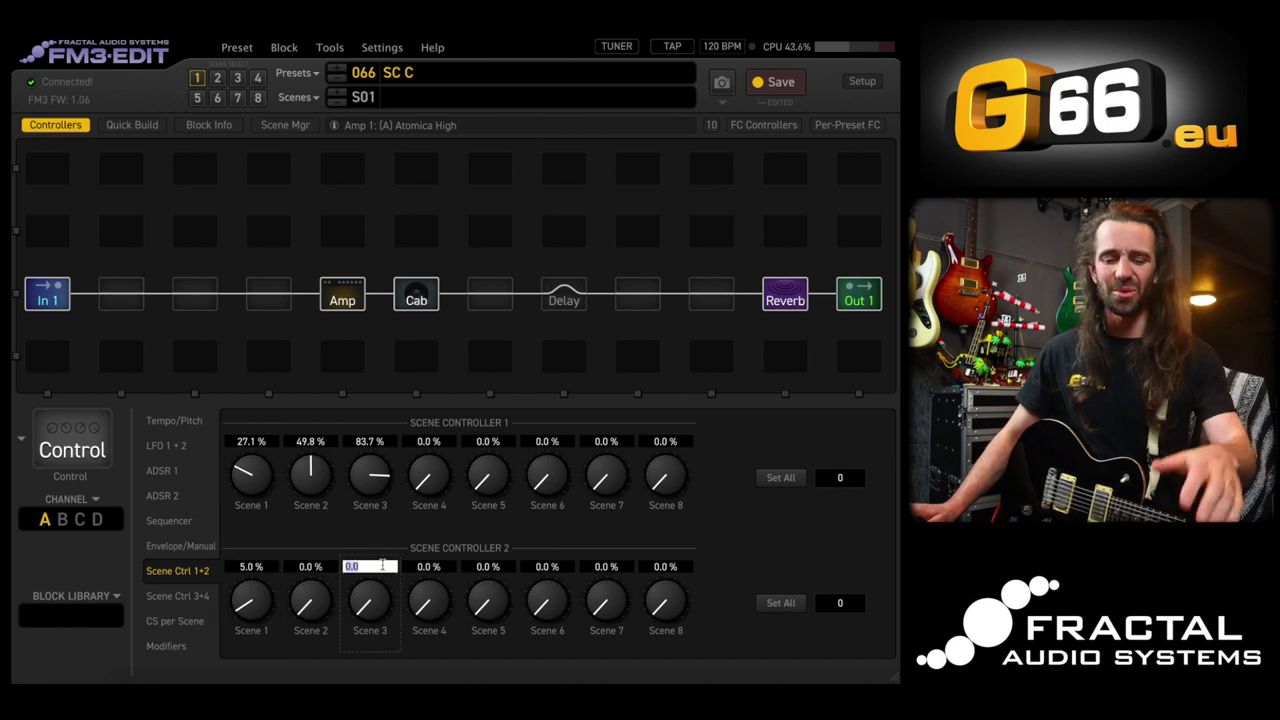
text(35)
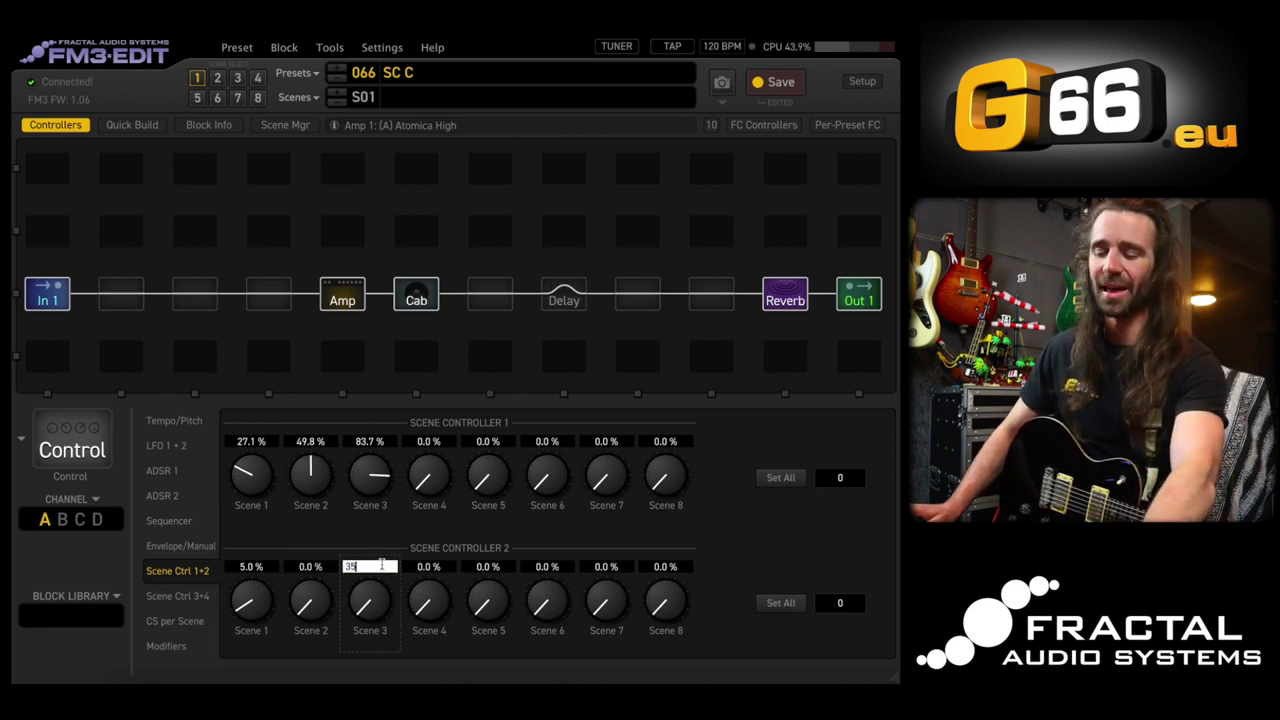
key(Return)
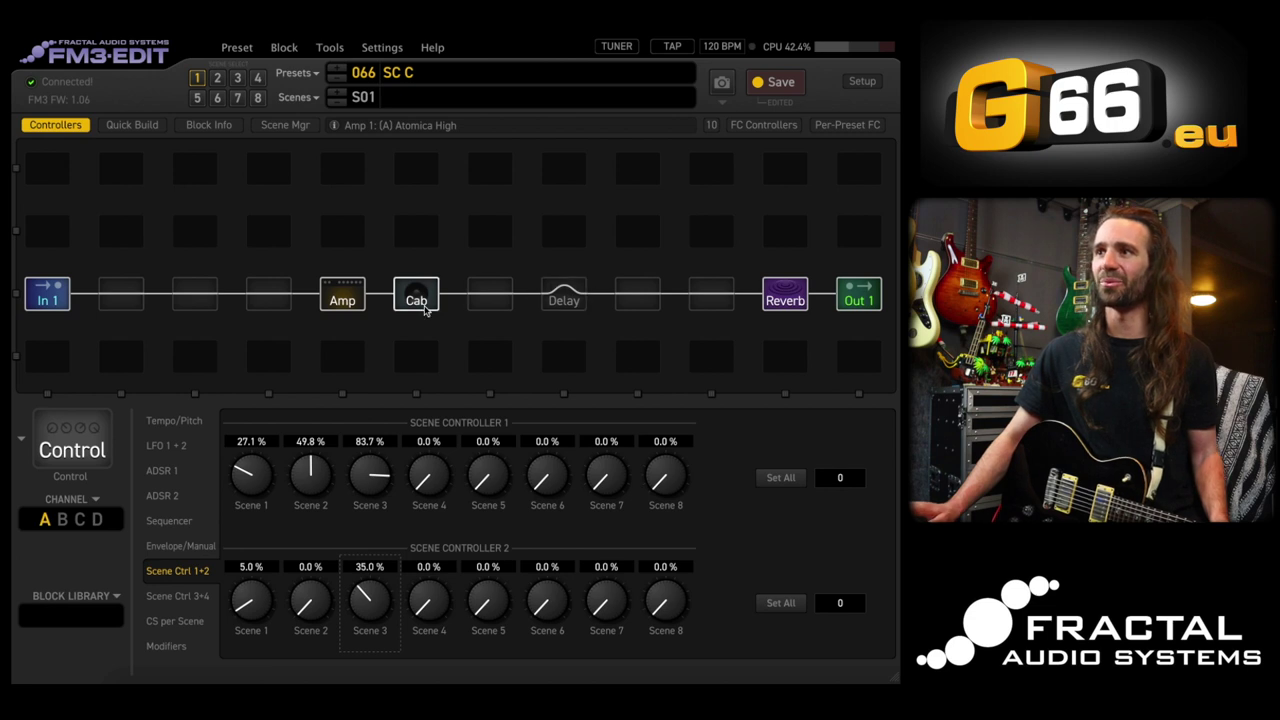
- Select the Delay block and set it to Bypass across all scenes at once
click(345, 300)
click(565, 302)
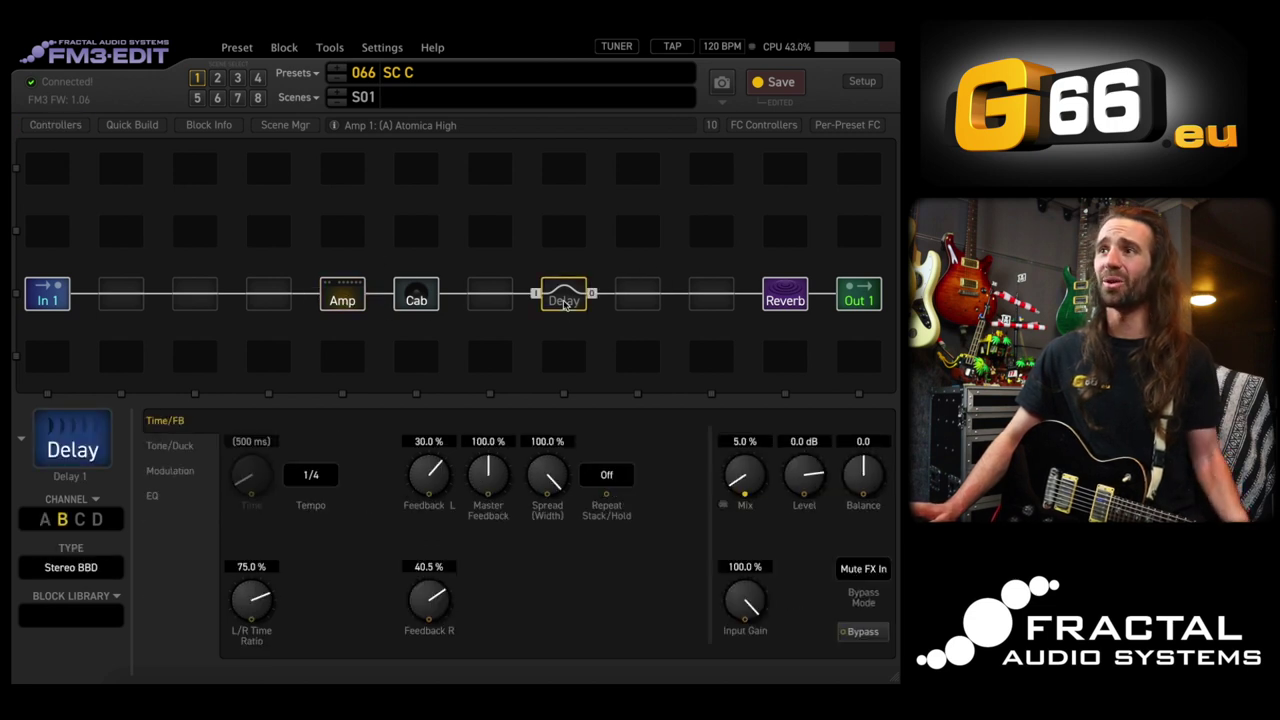
click(306, 100)
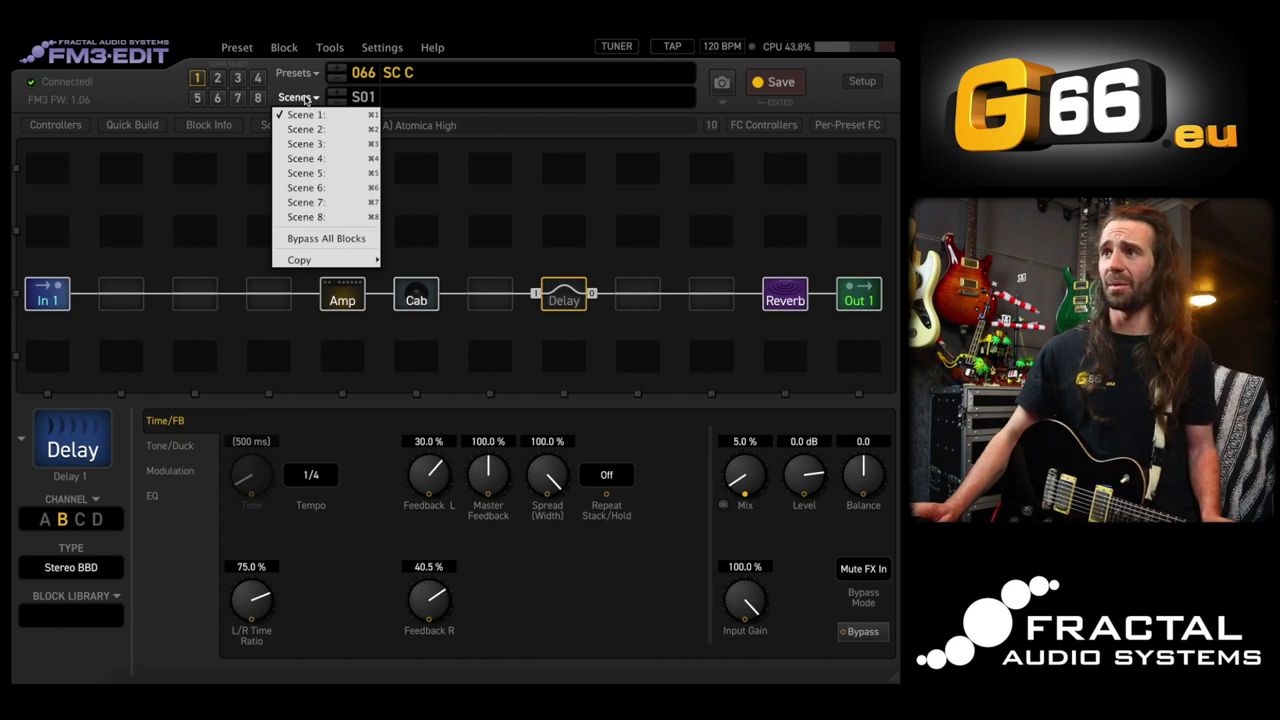
click(306, 98)
click(306, 98)
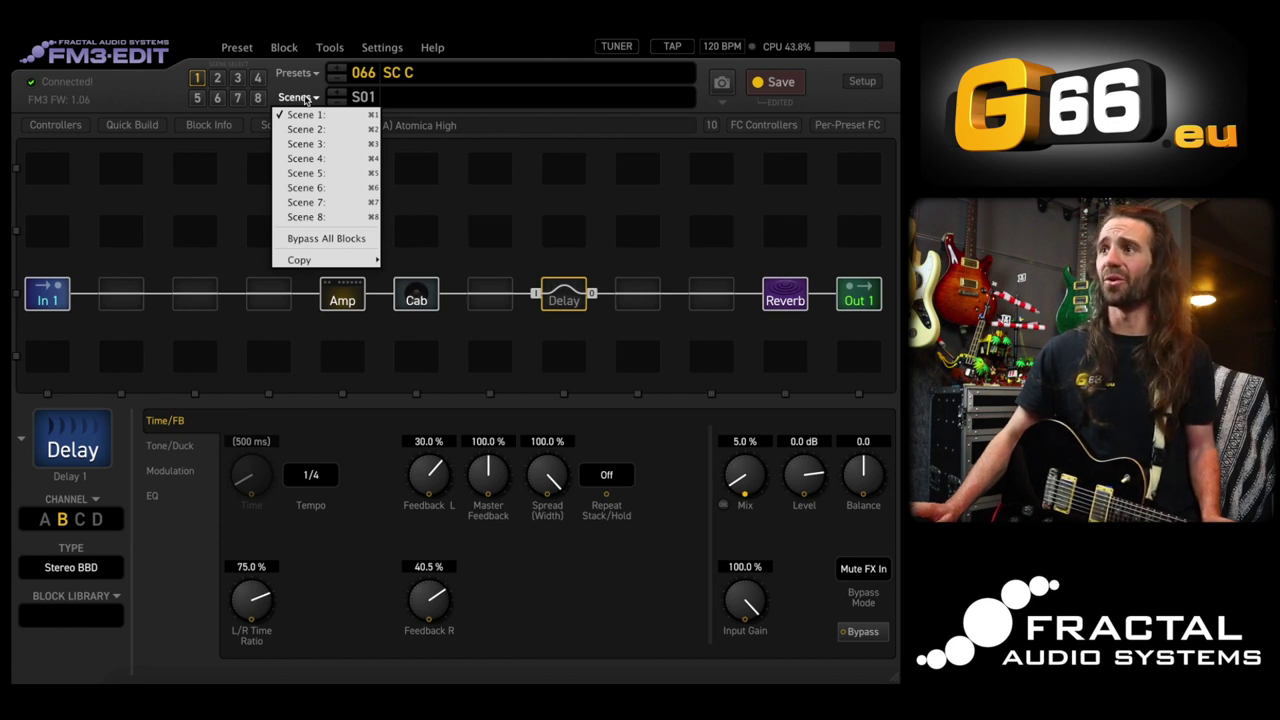
click(567, 297)
click(285, 50)
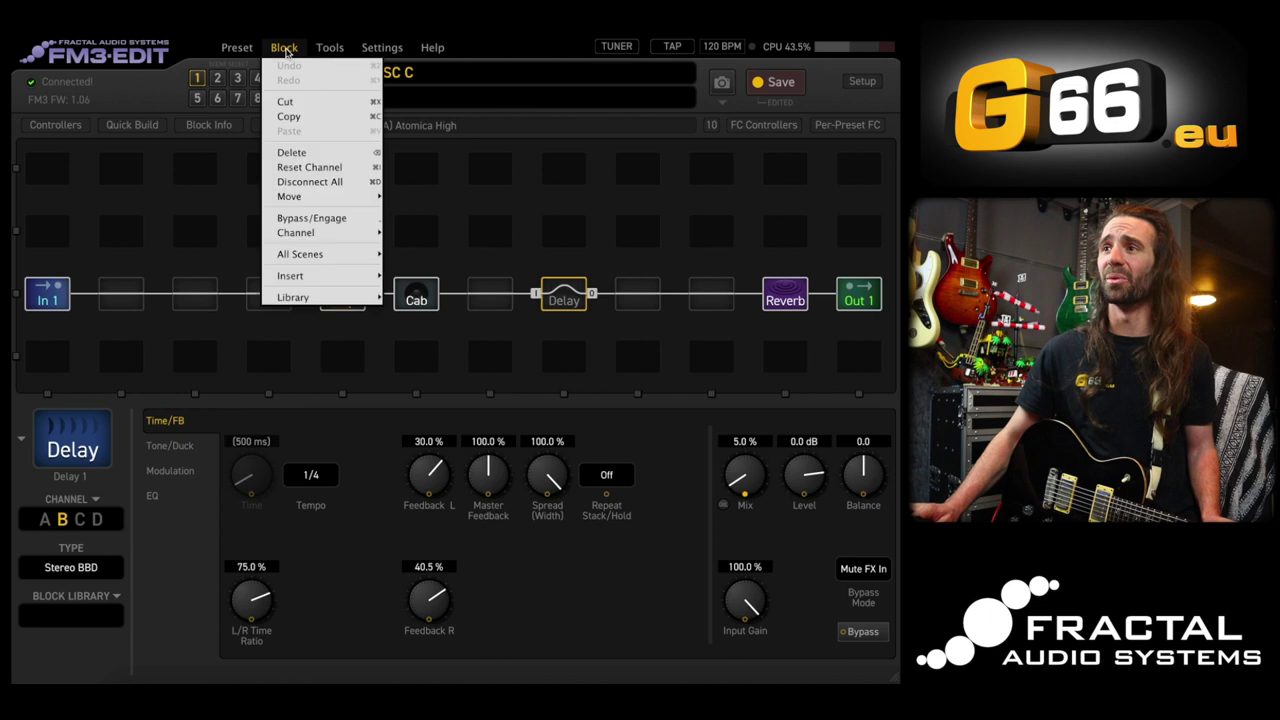
mouse_move(340, 255)
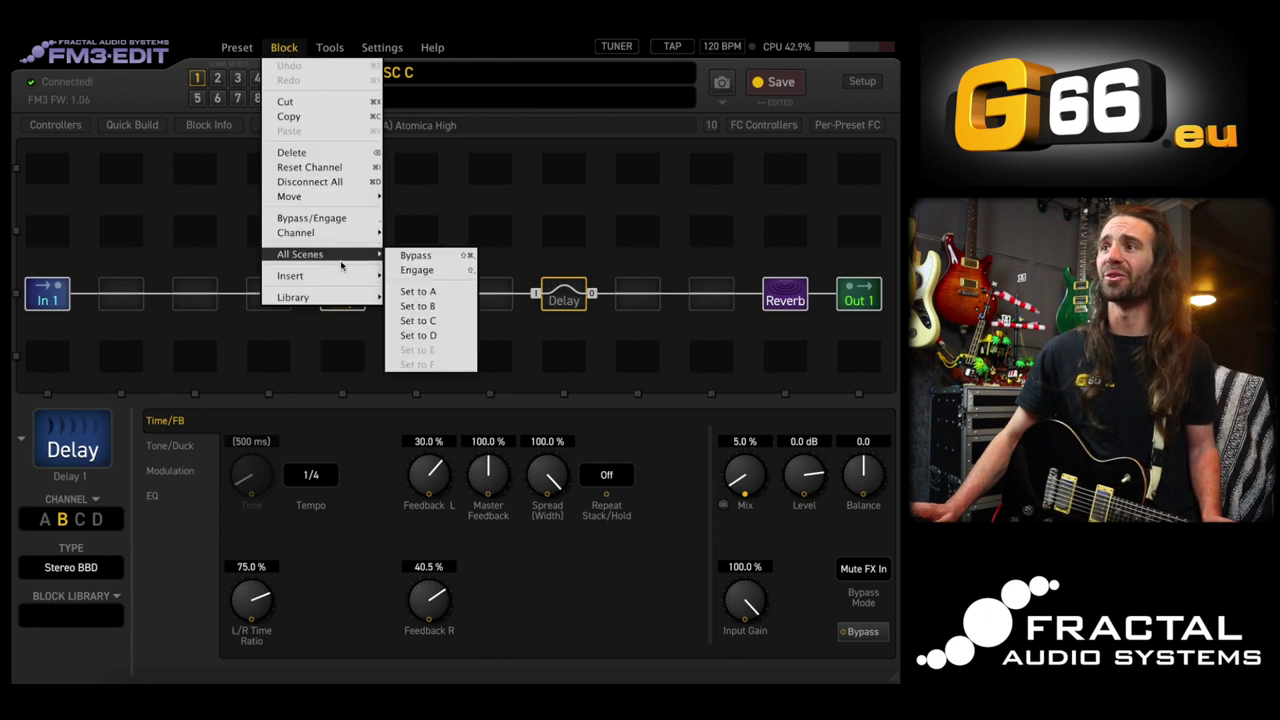
click(409, 257)
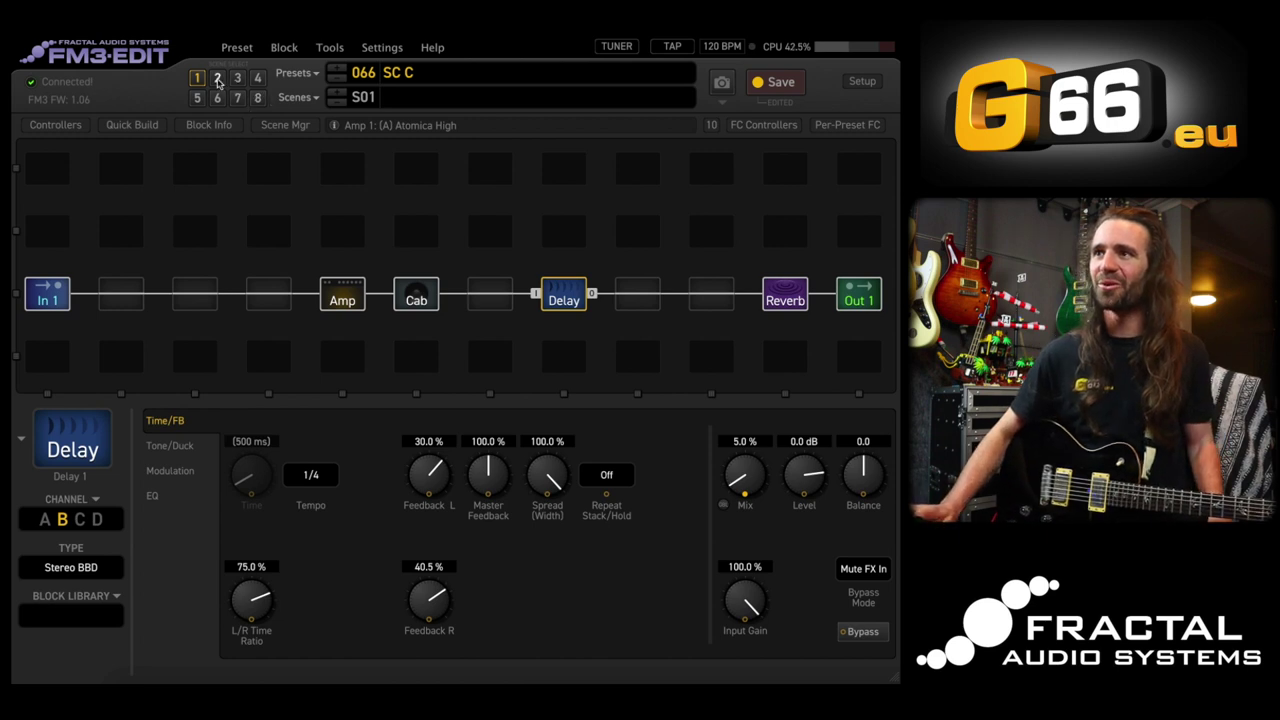
- Step through scenes 2 and 3, confirming Delay Mix reads 0.0 % then 35.0 %
click(217, 82)
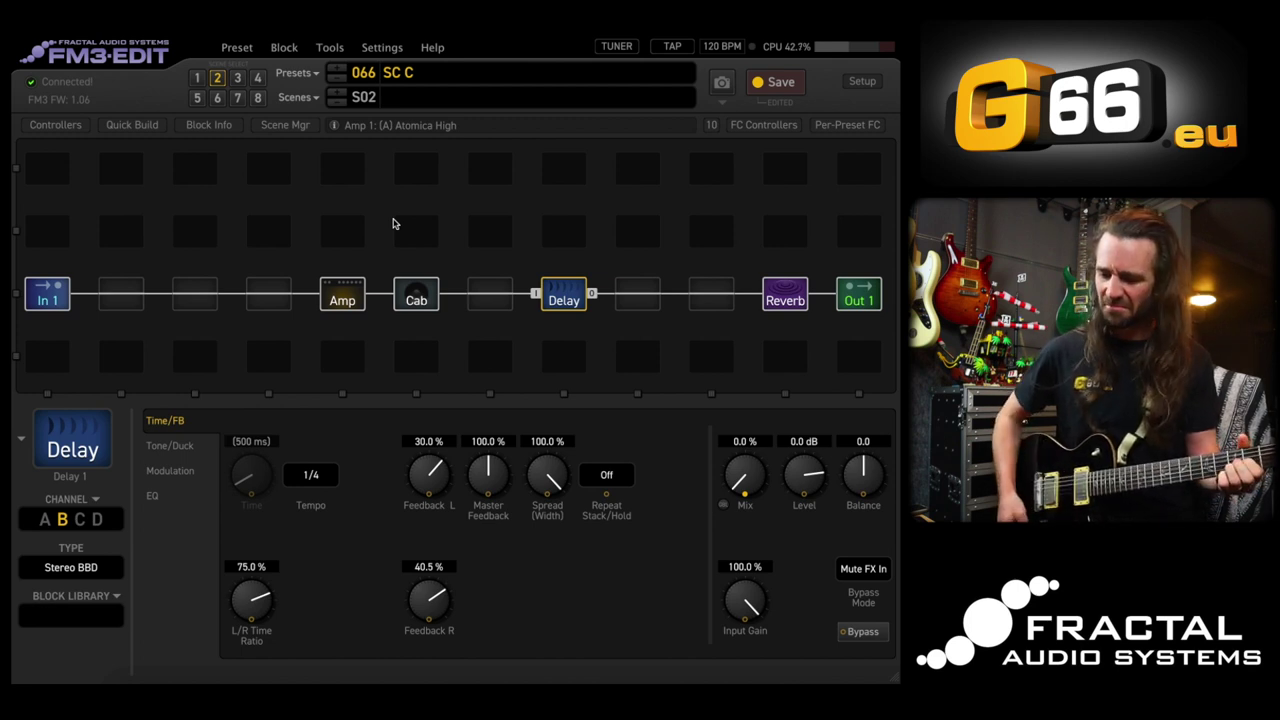
click(237, 79)
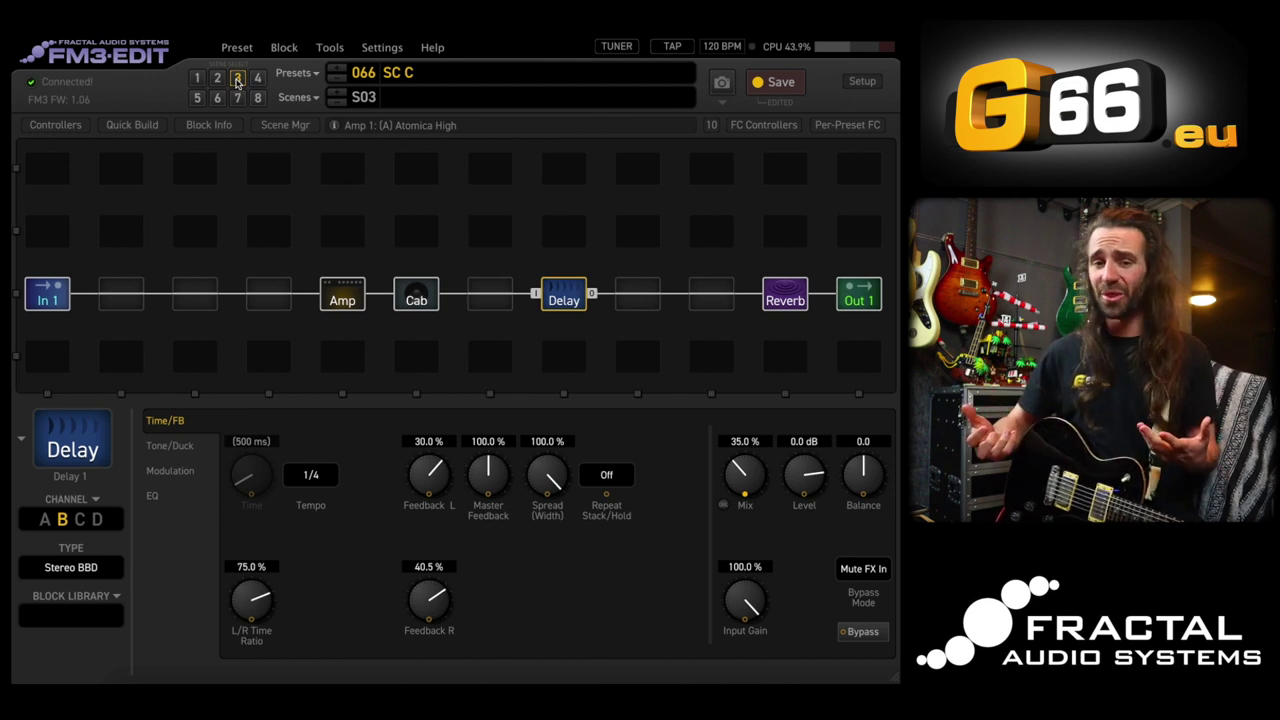
- Insert a Phaser 1 block in the empty slot just before the Amp
right_click(272, 307)
mouse_move(274, 308)
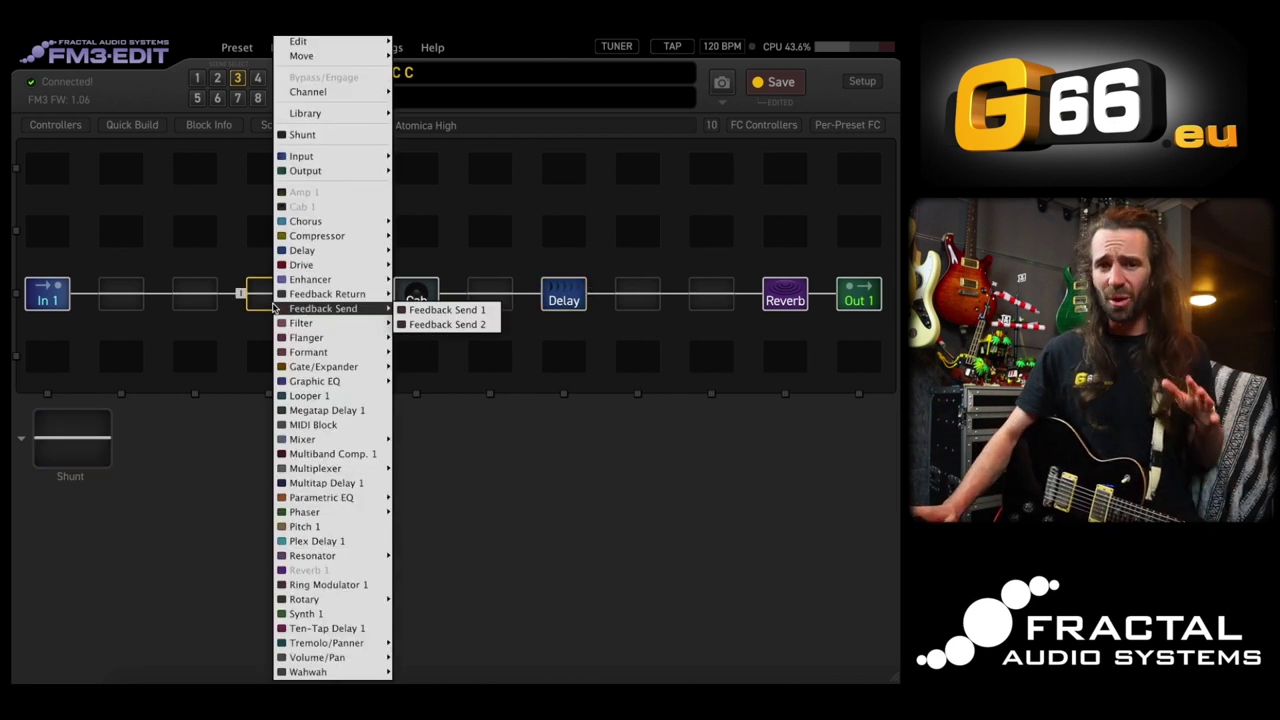
mouse_move(337, 512)
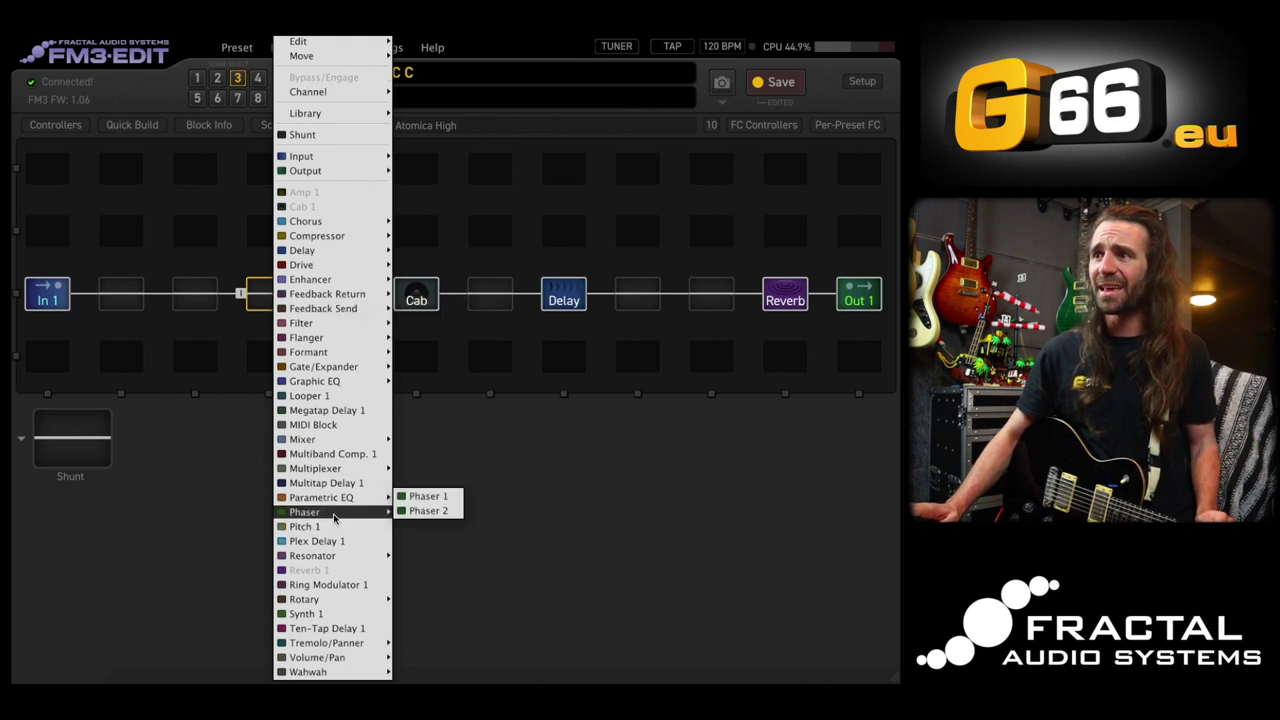
click(428, 497)
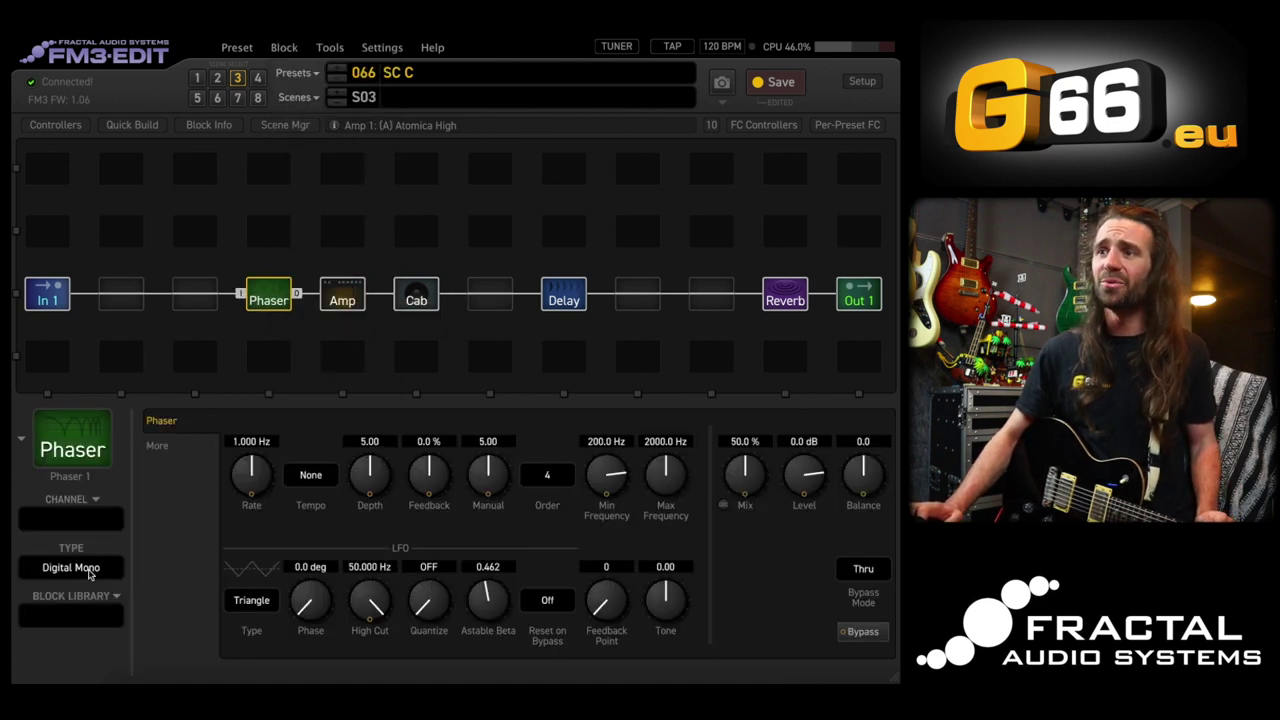
- Set the Phaser type to FAS Vibe and return to scene 1
click(90, 568)
click(91, 418)
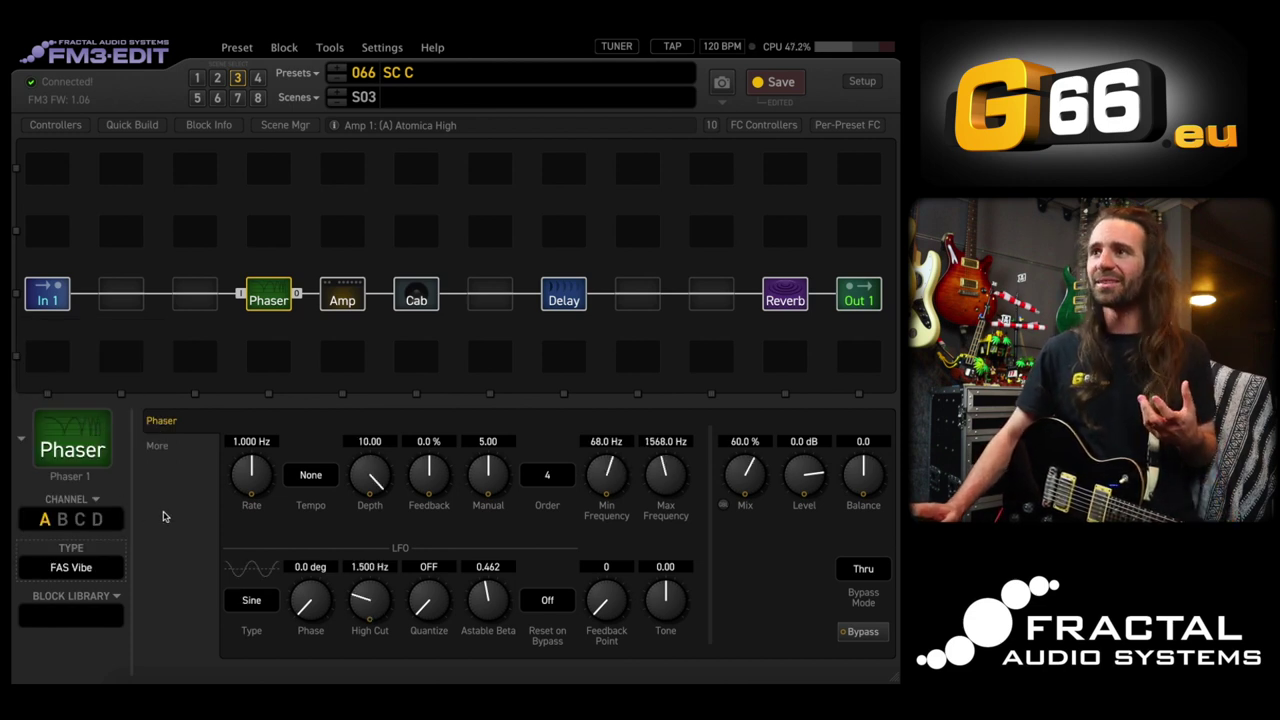
click(199, 80)
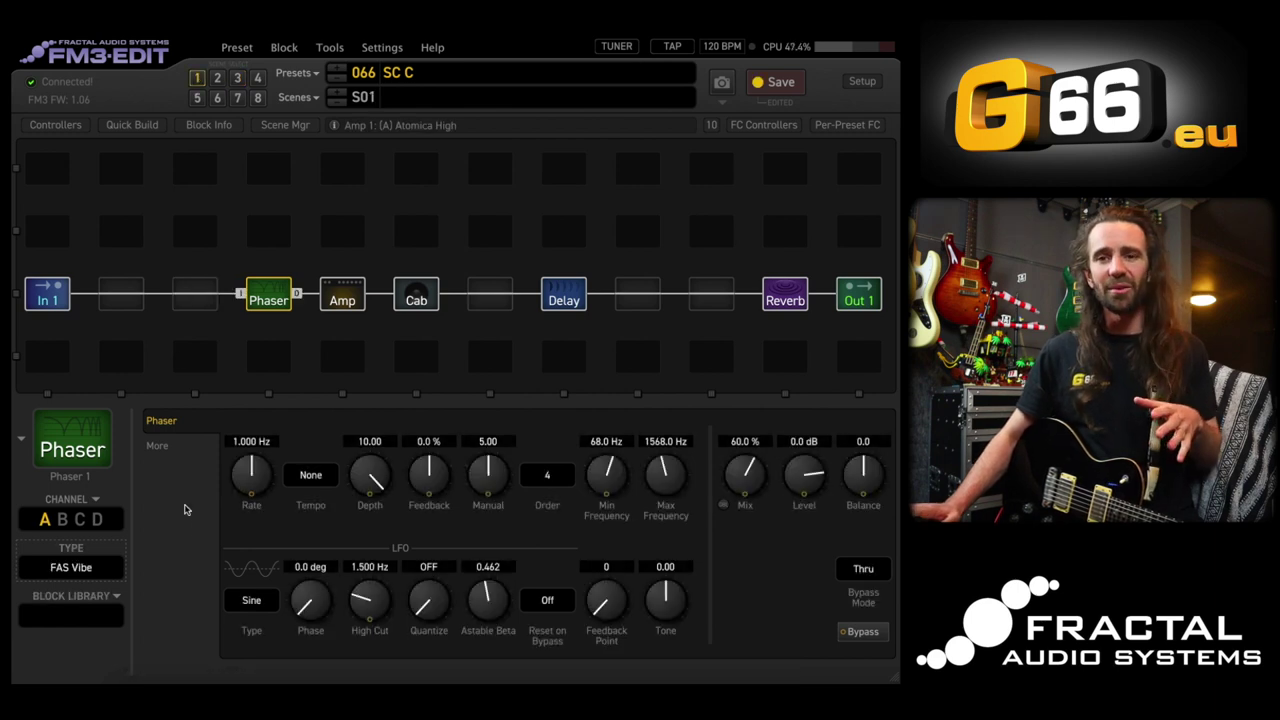
- Assign Scene Controller 3 as the modifier source for the Phaser Rate
right_click(253, 477)
click(270, 262)
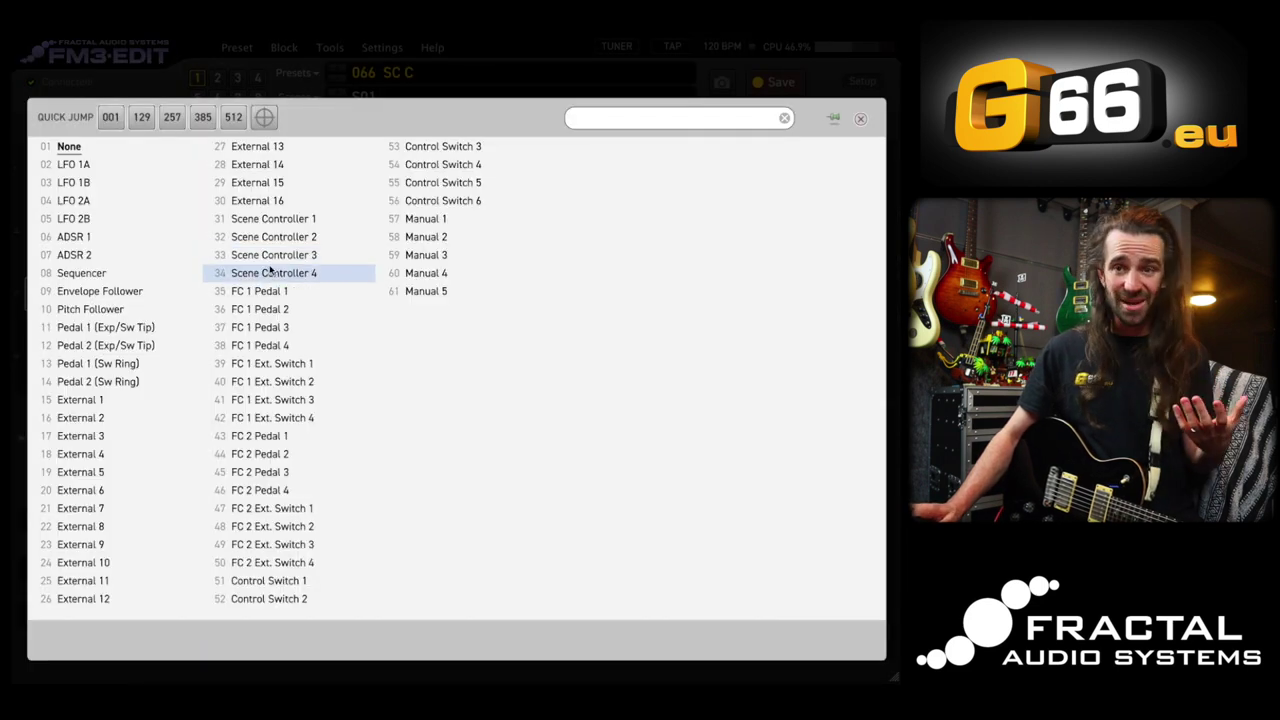
click(270, 254)
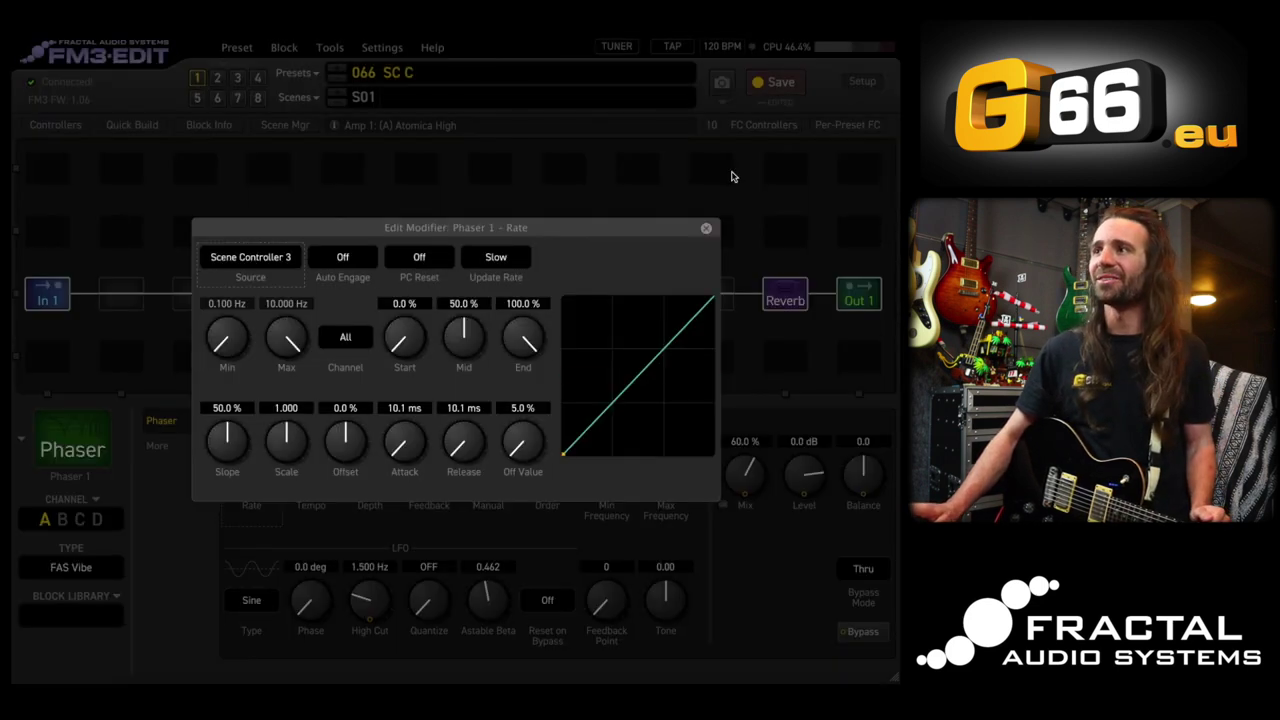
click(706, 228)
- Set Scene Controller 3 to 25.9 % for scene 1 and about 62 % for scene 3
click(40, 128)
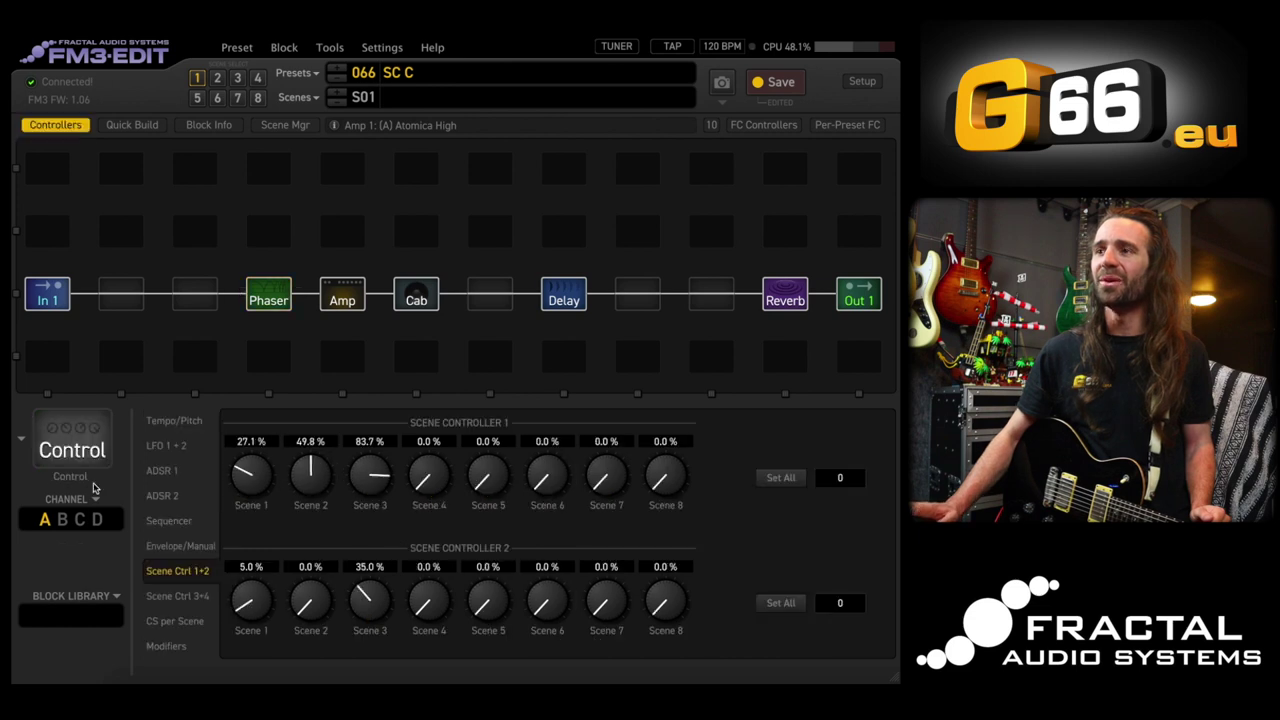
click(185, 597)
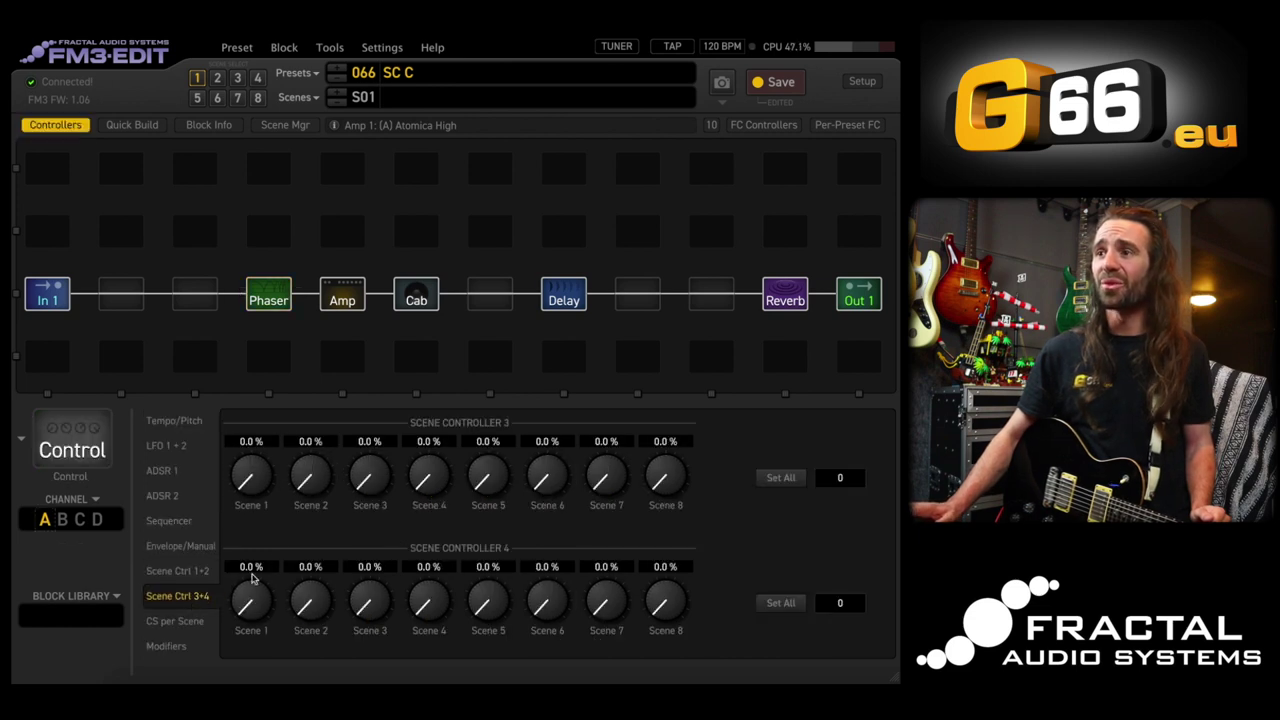
drag(252, 457, 263, 400)
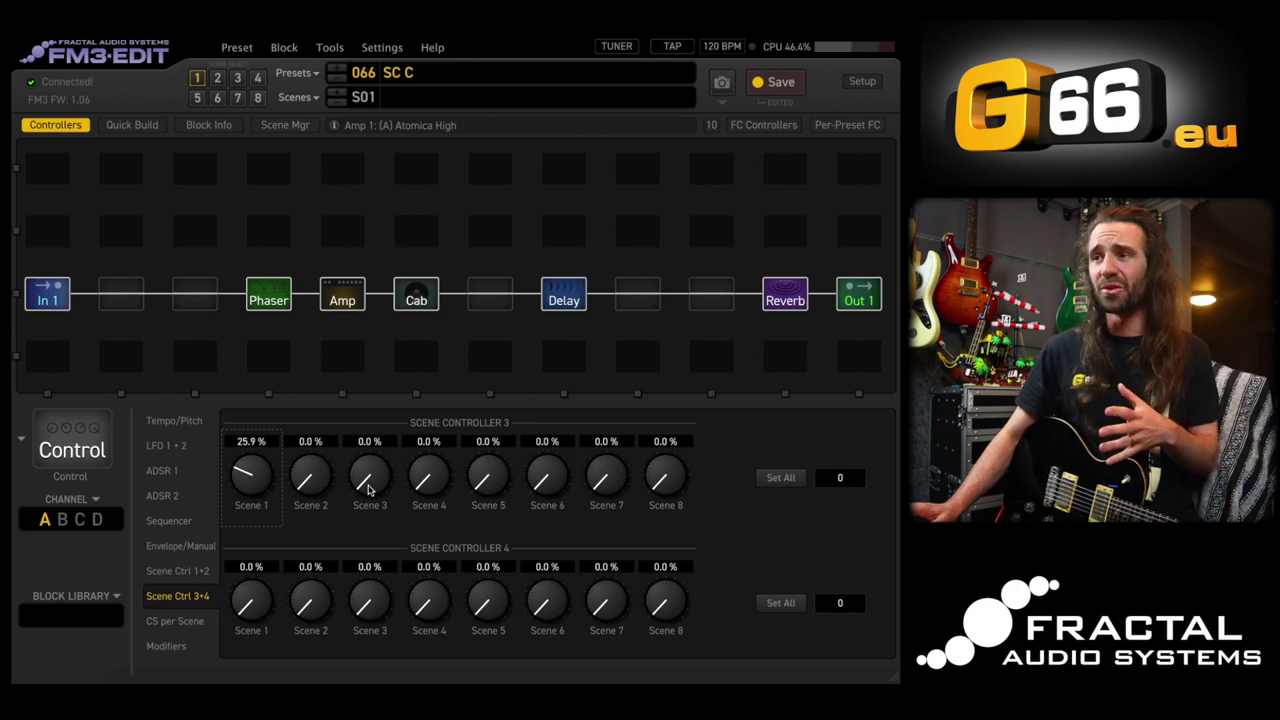
drag(368, 489, 430, 302)
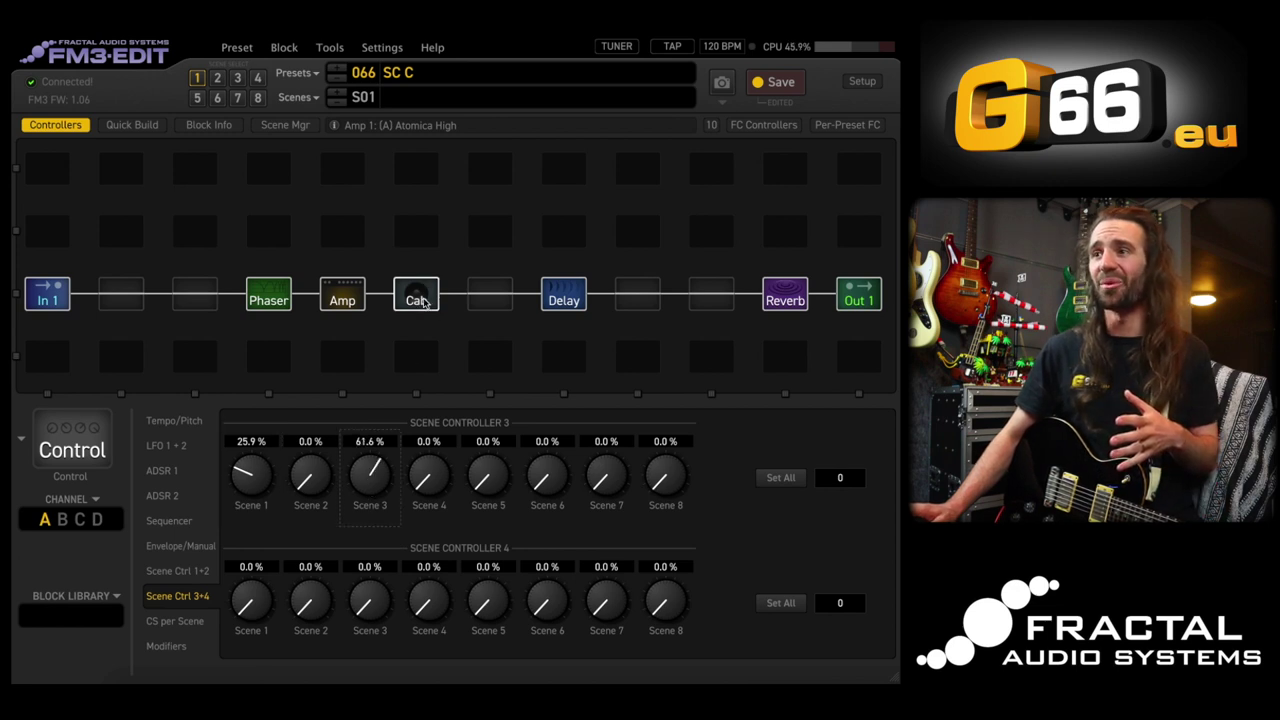
click(269, 280)
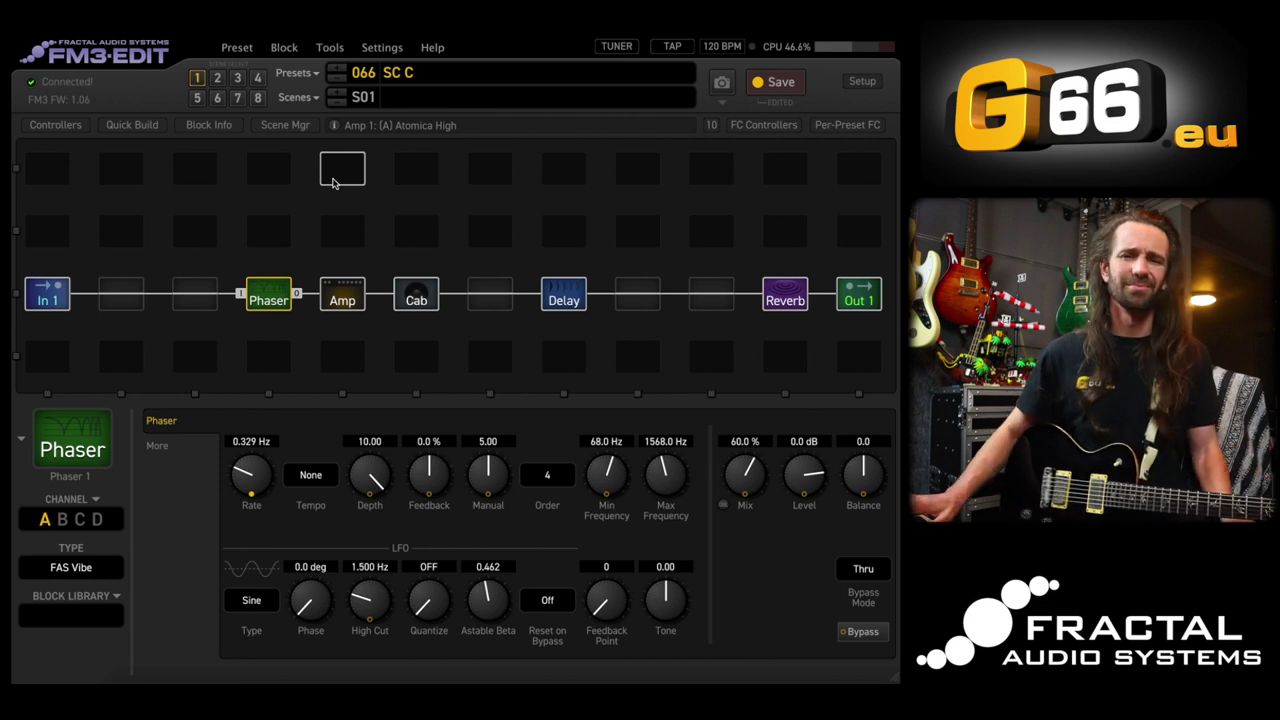
- Bypass the Phaser in scene 2 and save the preset
click(218, 80)
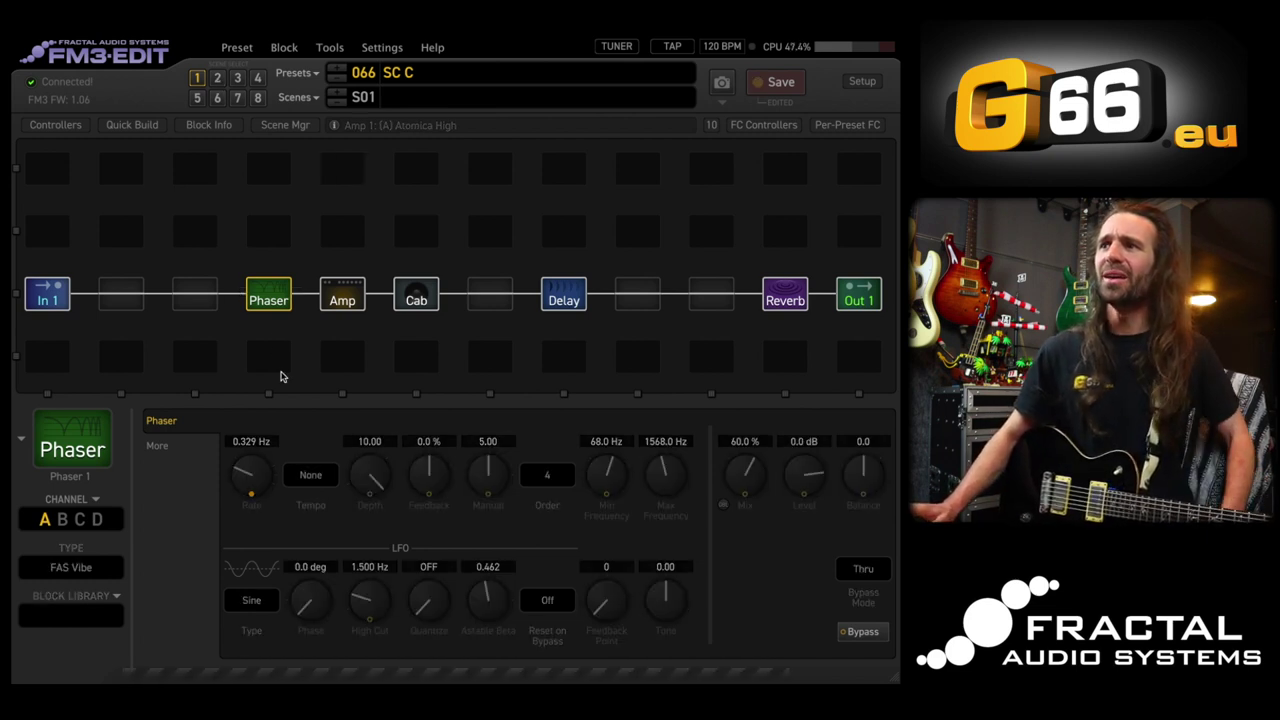
ctrl+click(269, 300)
click(779, 82)
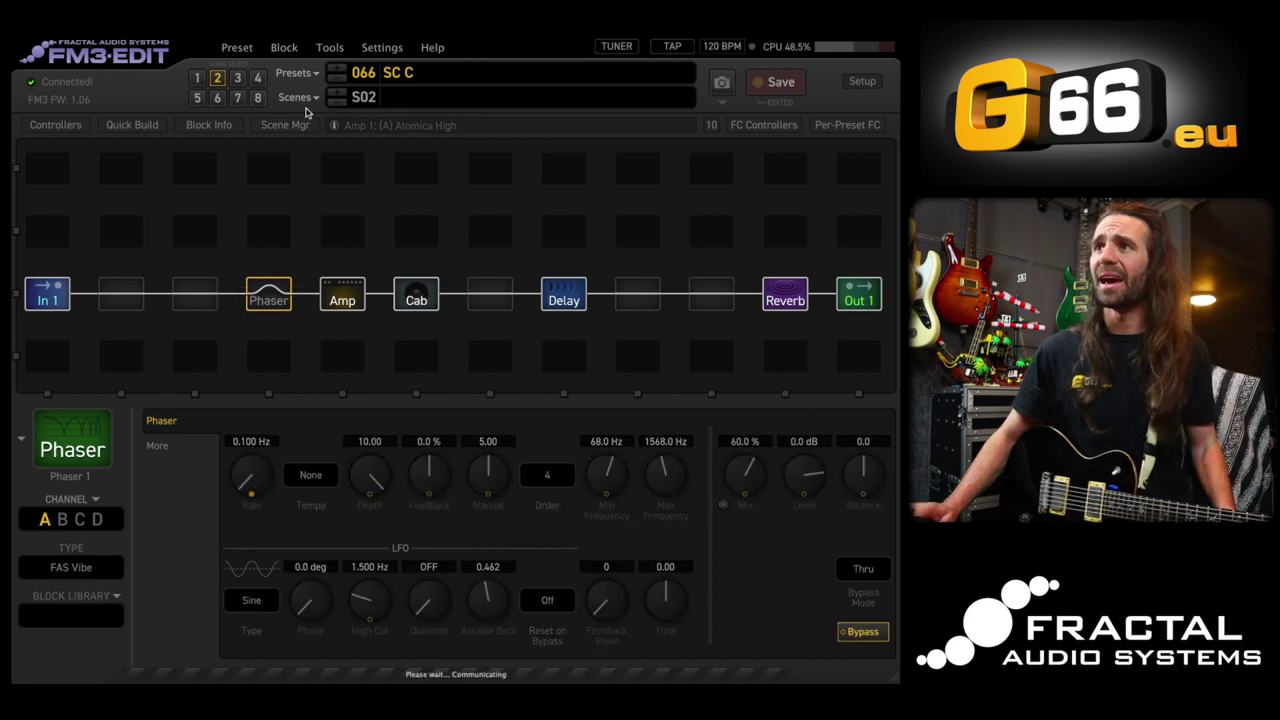
- In scene 3, keep the Phaser engaged so its Rate reads 1.709 Hz
click(238, 78)
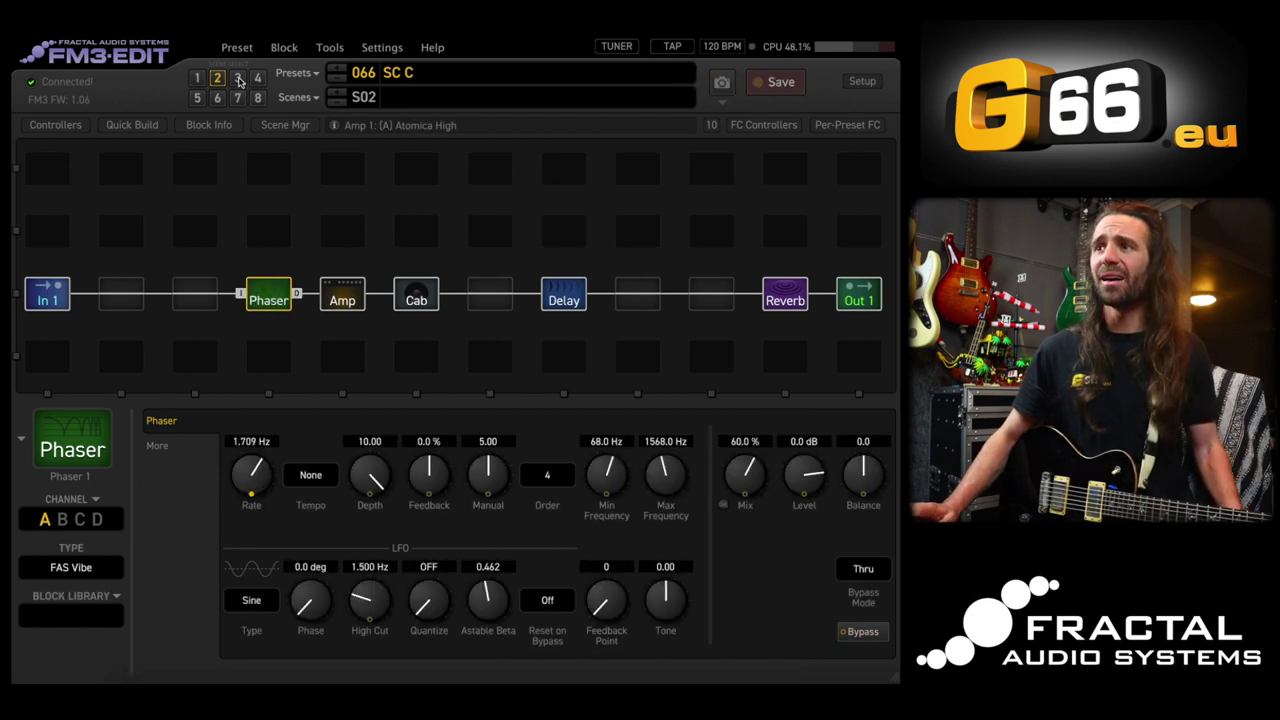
ctrl+click(268, 305)
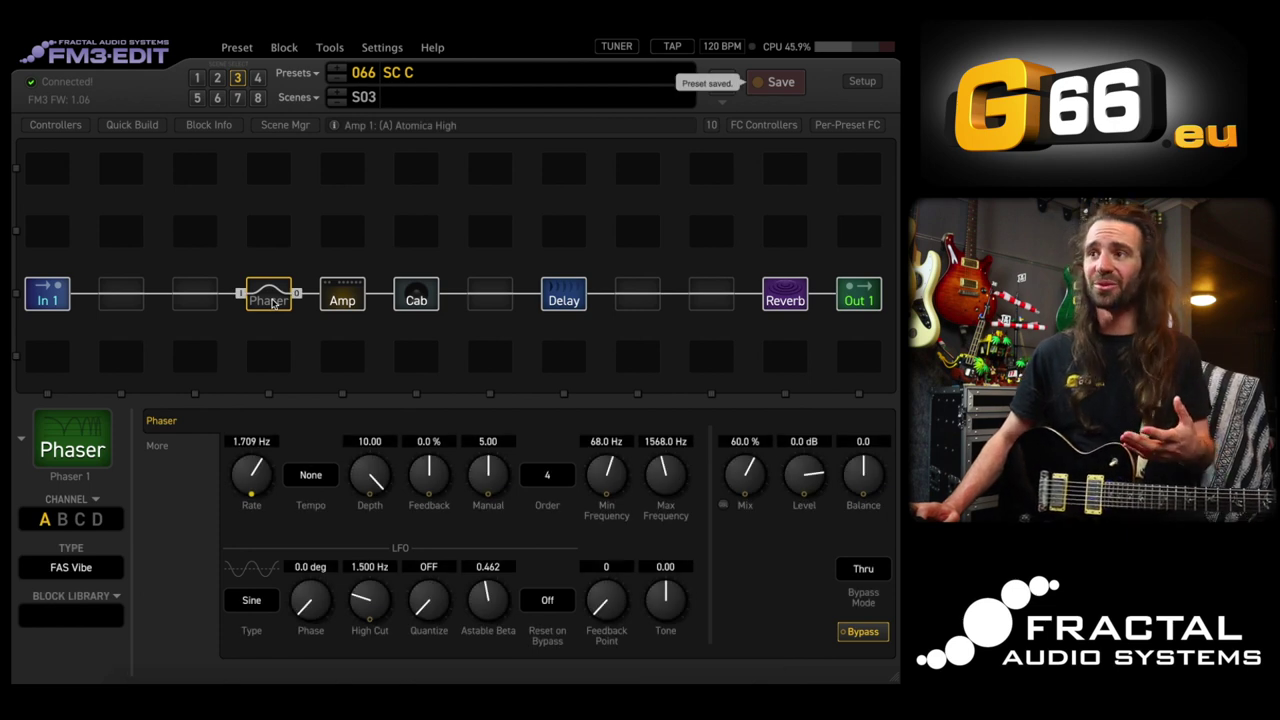
ctrl+click(270, 303)
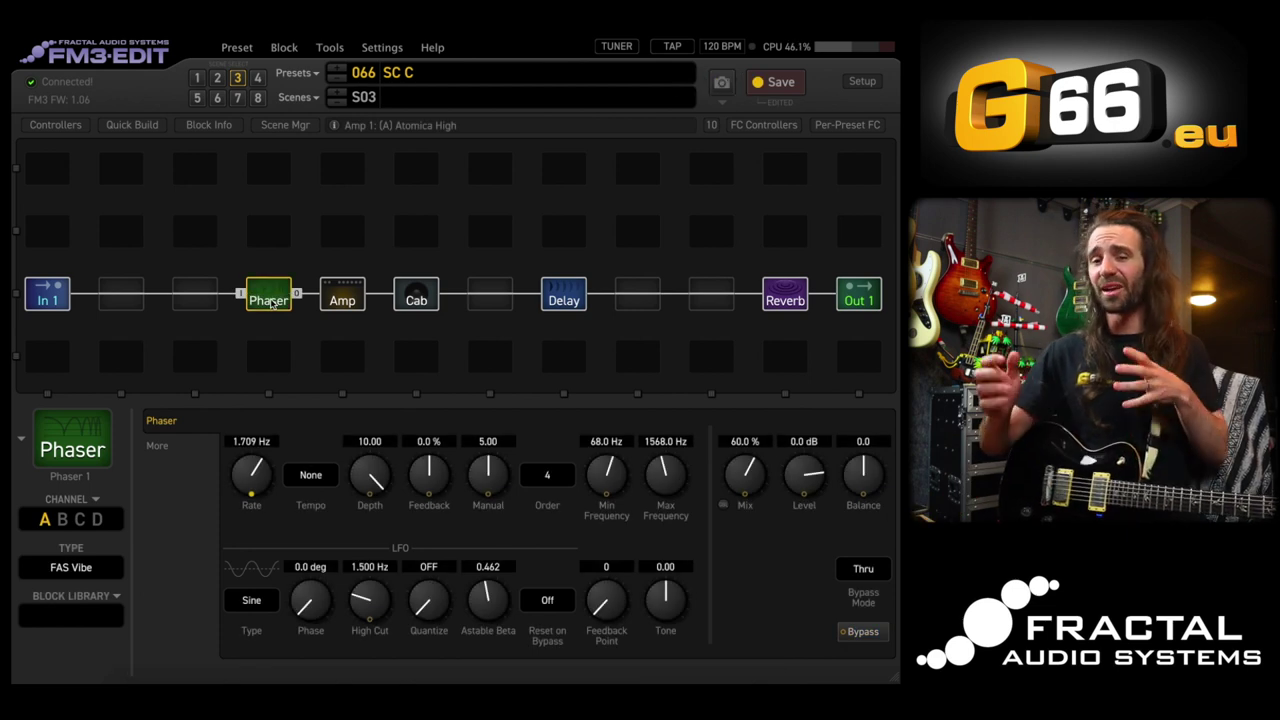